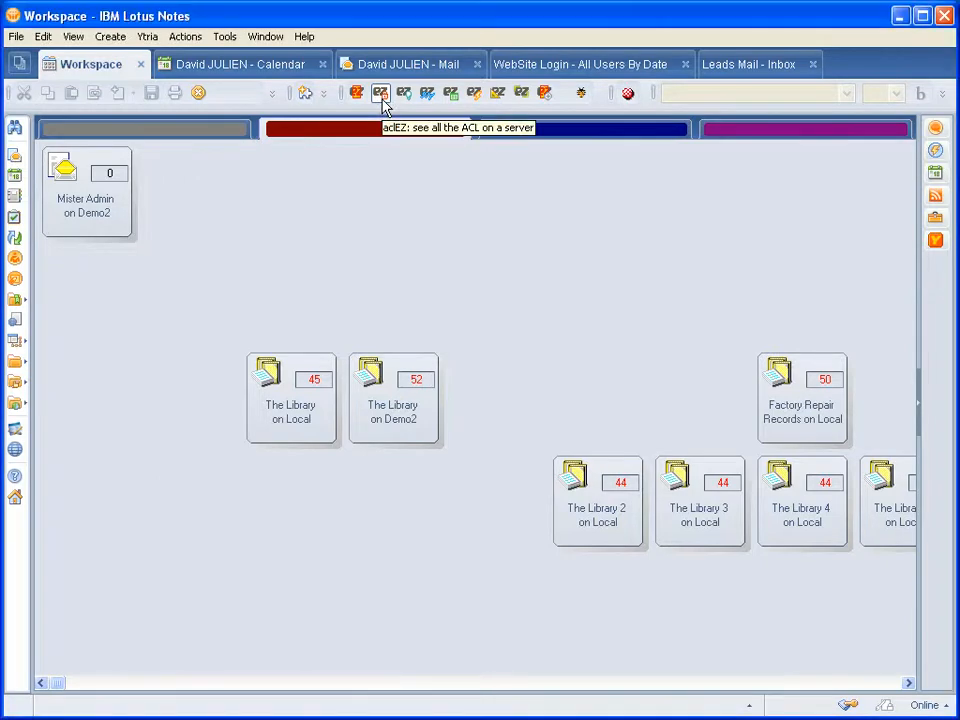
Start aclEZ, connect to the Demo2/Demo2 server and list the ACL entries of all its databases
{"action": "left_click", "coordinate": [381, 93]}
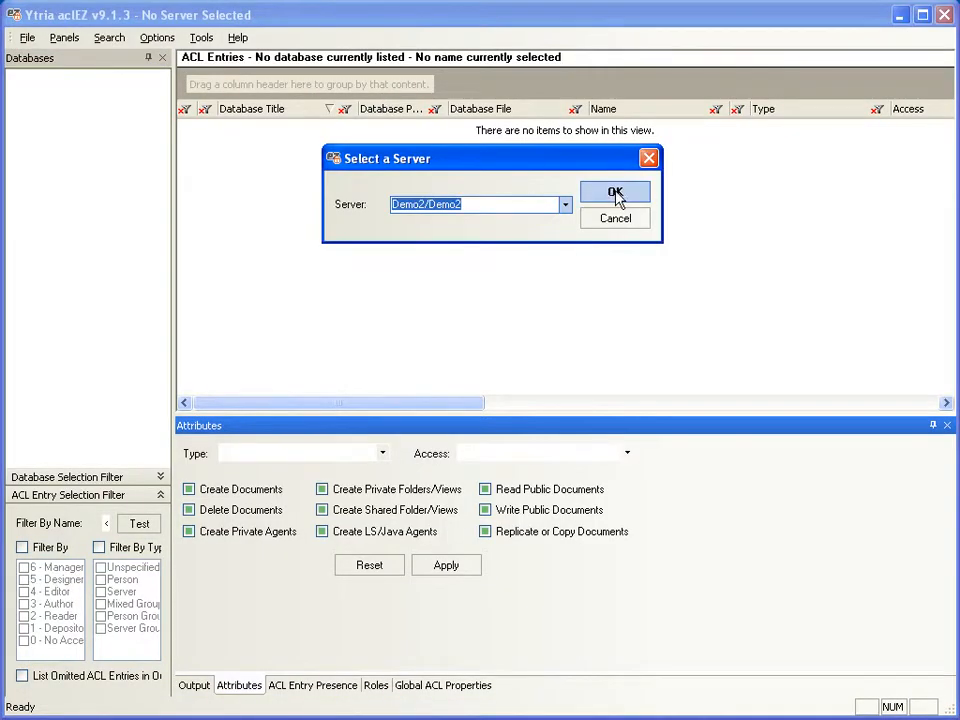
{"action": "left_click", "coordinate": [615, 193]}
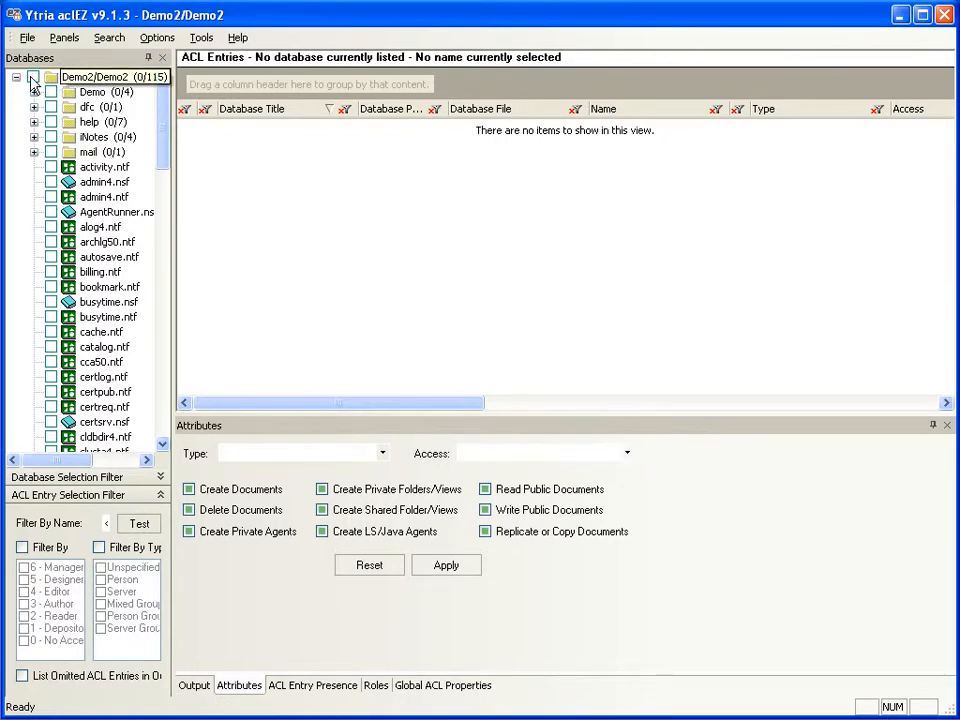
{"action": "left_click", "coordinate": [32, 77]}
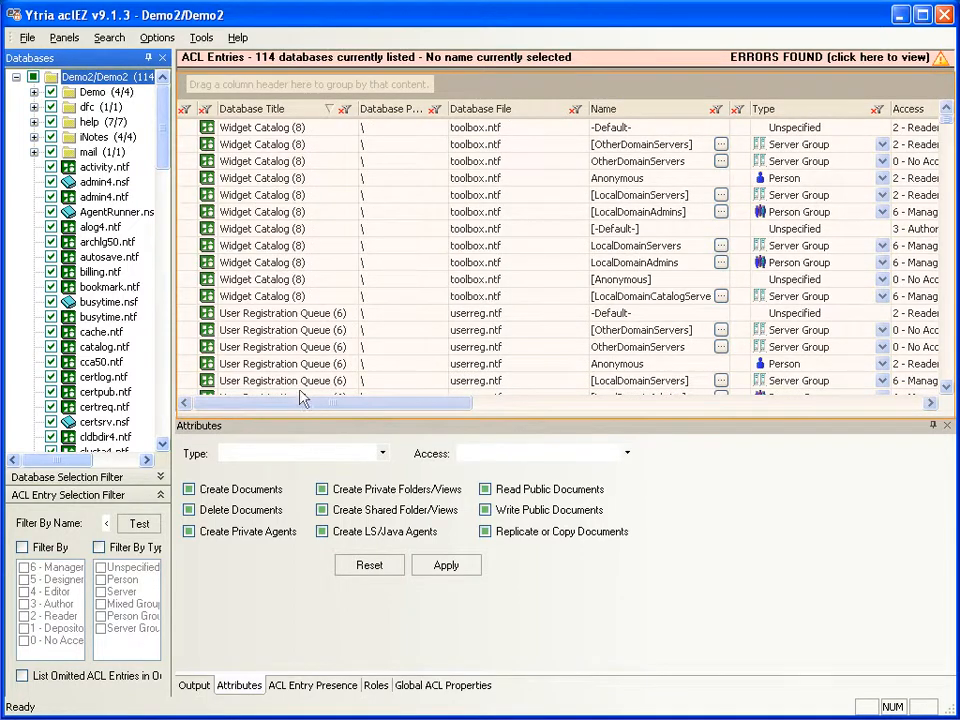
{"action": "left_click_drag", "start_coordinate": [300, 407], "coordinate": [277, 413]}
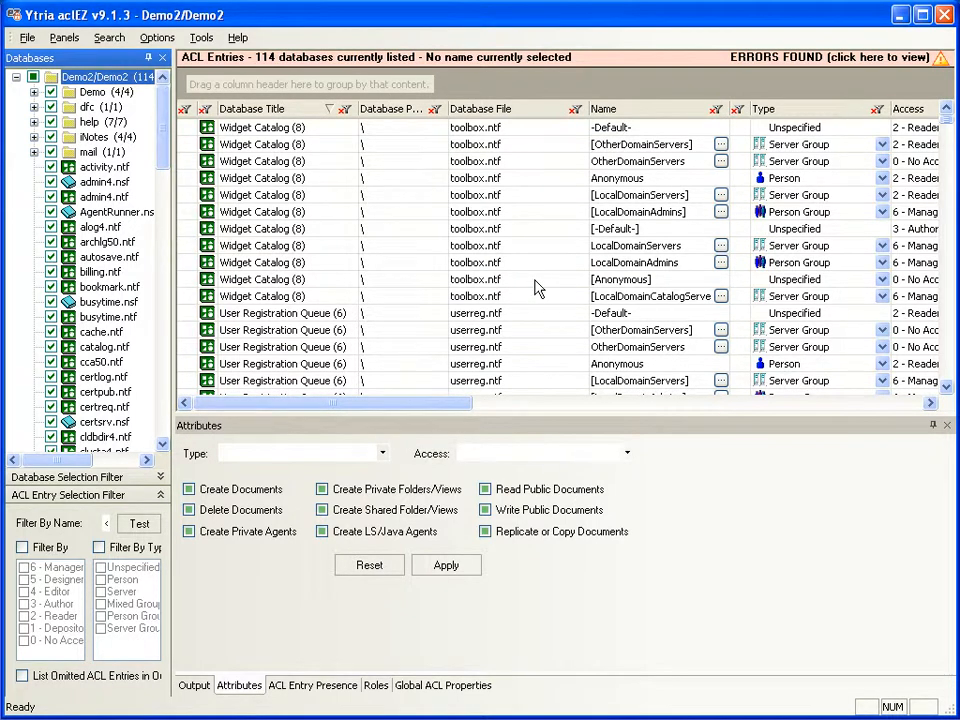
View the members of the LocalDomainAdmins group in the Widget Catalog ACL and check the Group Expander options
{"action": "left_click", "coordinate": [721, 264]}
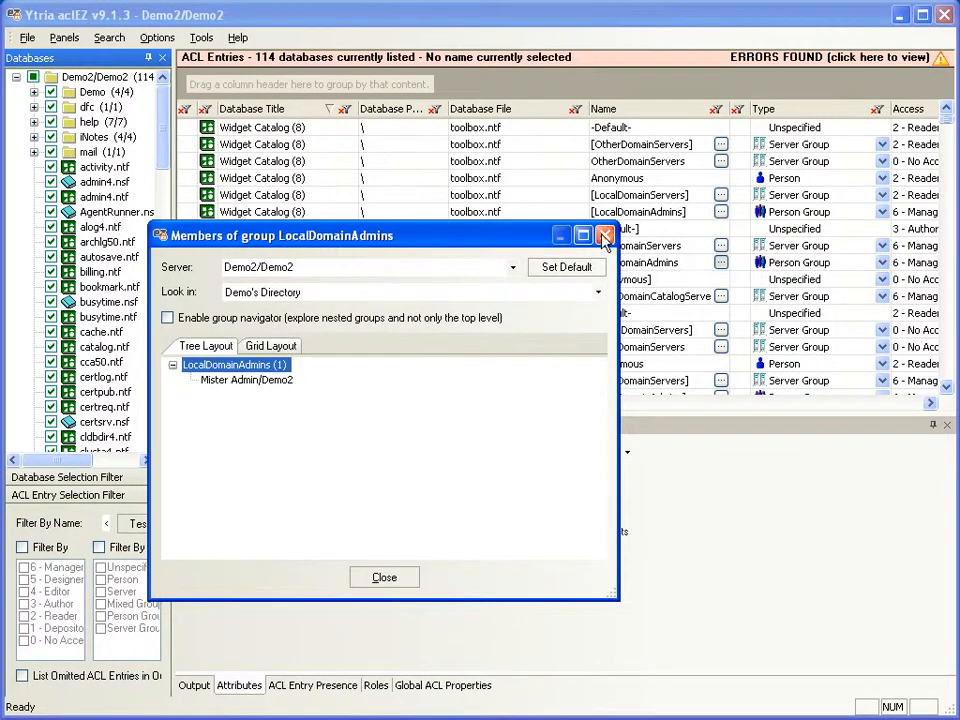
{"action": "left_click", "coordinate": [605, 236]}
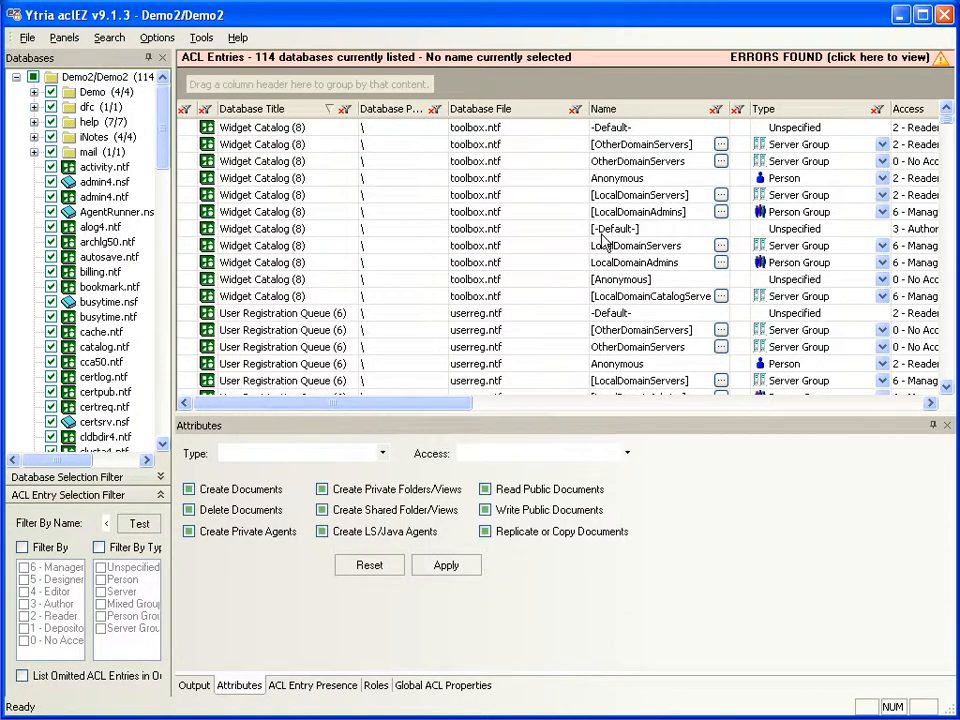
{"action": "left_click", "coordinate": [156, 38]}
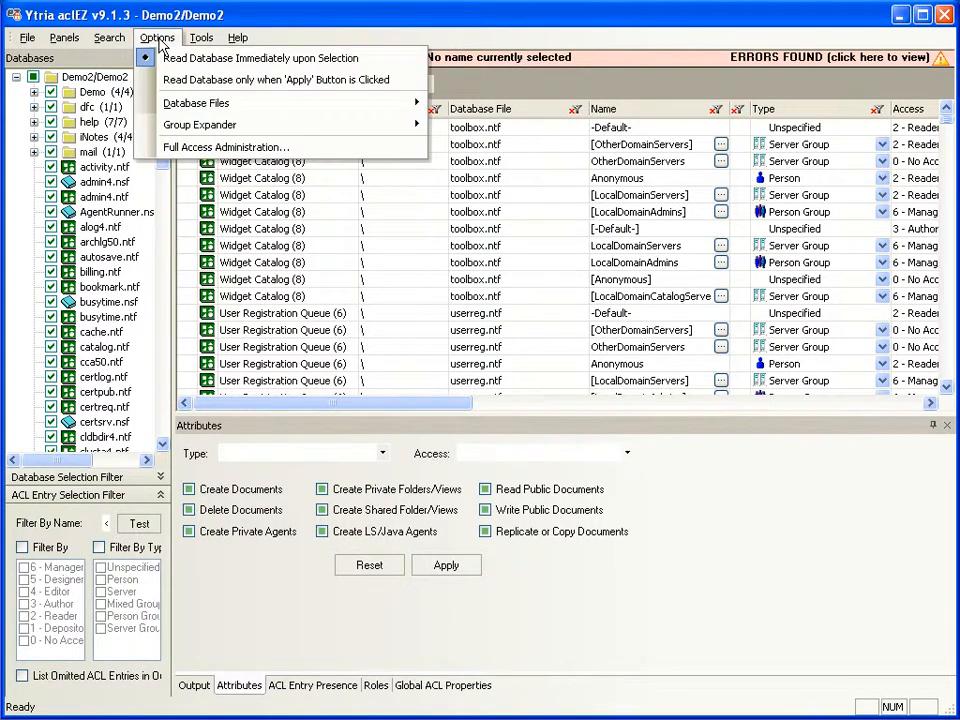
{"action": "mouse_move", "coordinate": [290, 124]}
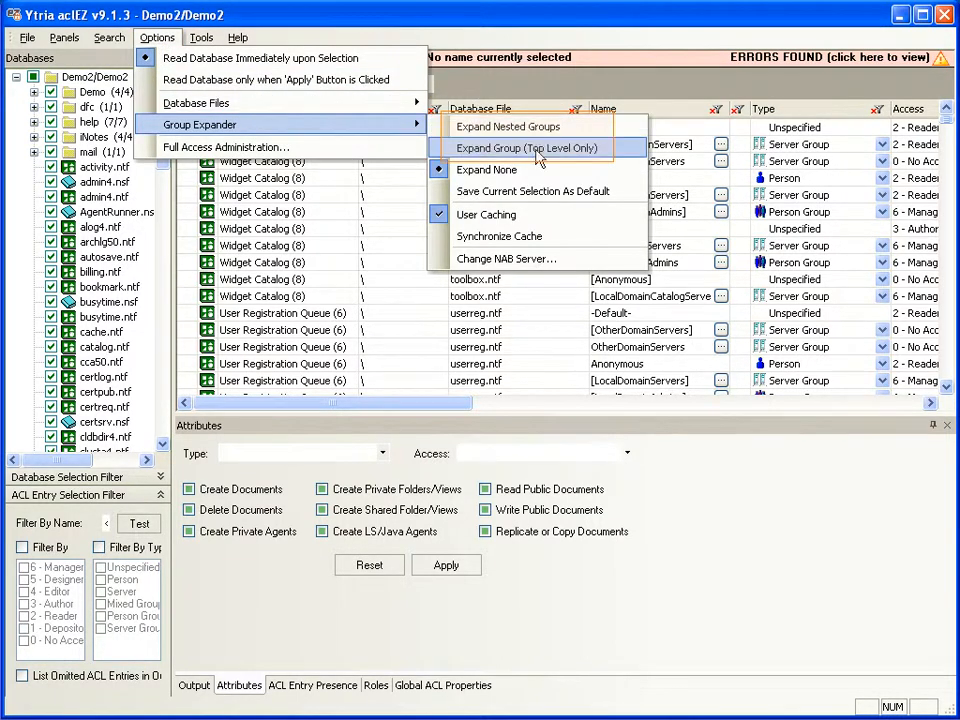
{"action": "left_click", "coordinate": [388, 230]}
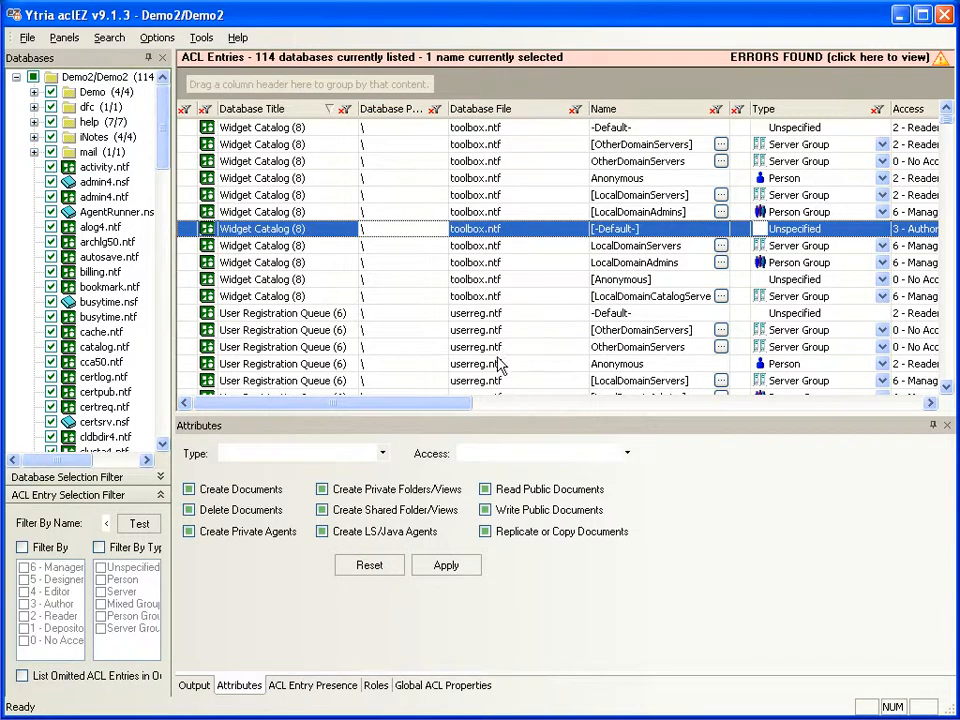
Group the ACL entries by Access and, within that, by Name
{"action": "left_click_drag", "start_coordinate": [450, 409], "coordinate": [467, 409]}
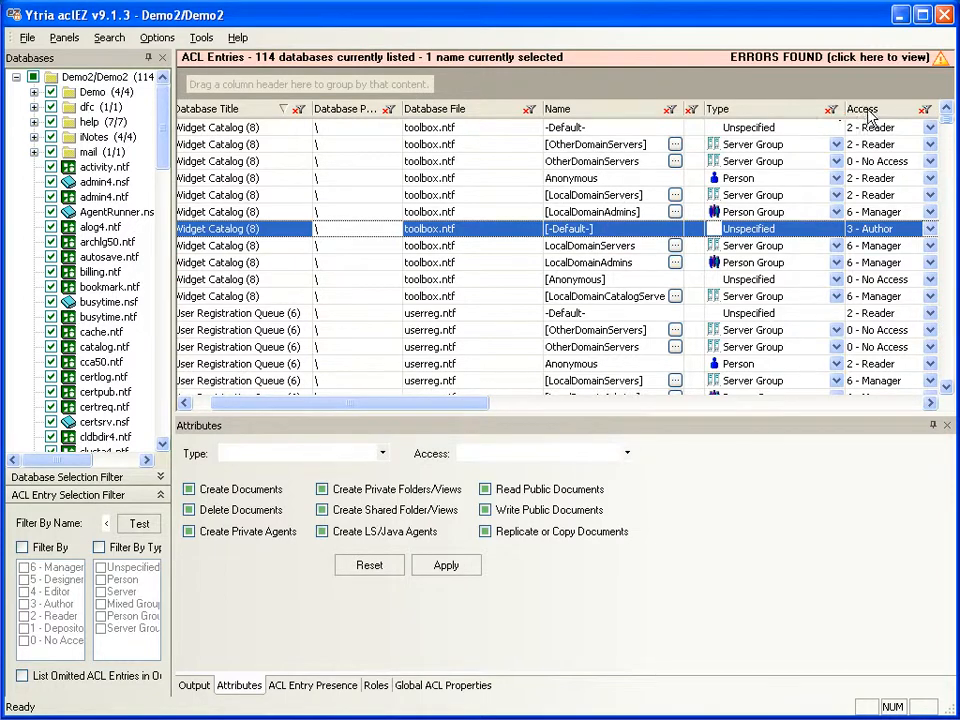
{"action": "left_click_drag", "start_coordinate": [905, 115], "coordinate": [766, 92]}
{"action": "left_click_drag", "start_coordinate": [680, 113], "coordinate": [290, 92]}
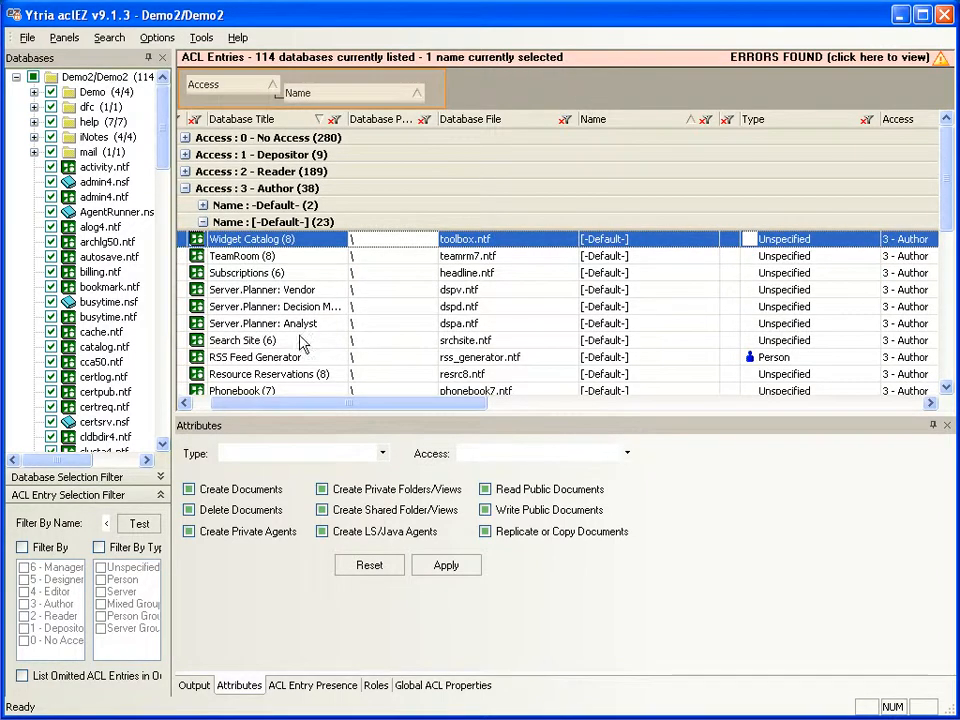
Collapse the 3 - Author group and expand the -Default- entries under 6 - Manager to examine their access
{"action": "left_click", "coordinate": [185, 188]}
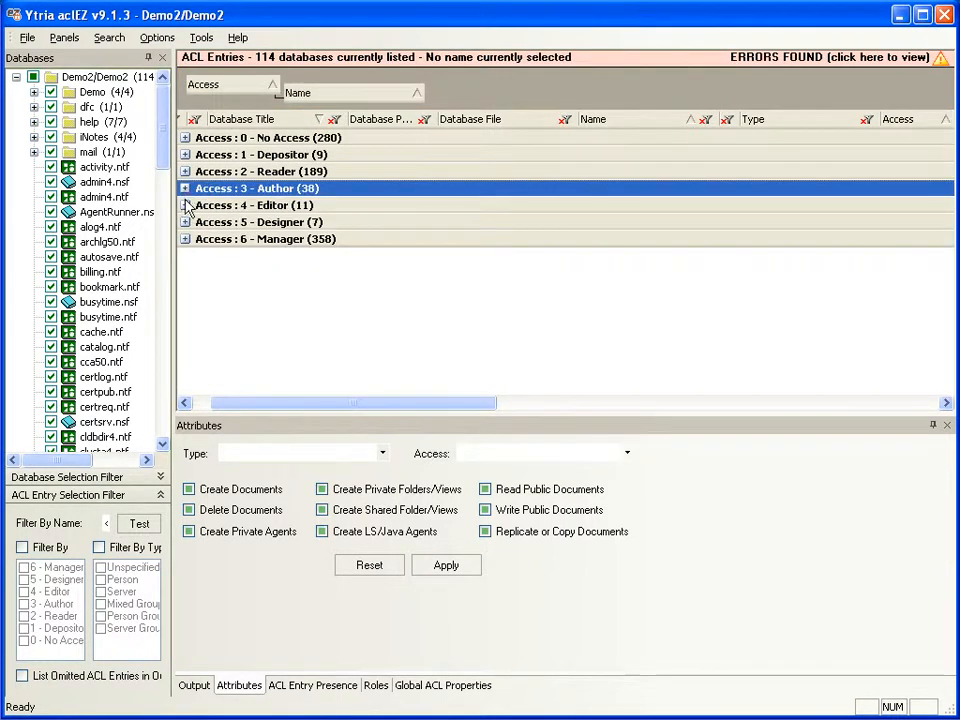
{"action": "left_click", "coordinate": [185, 240]}
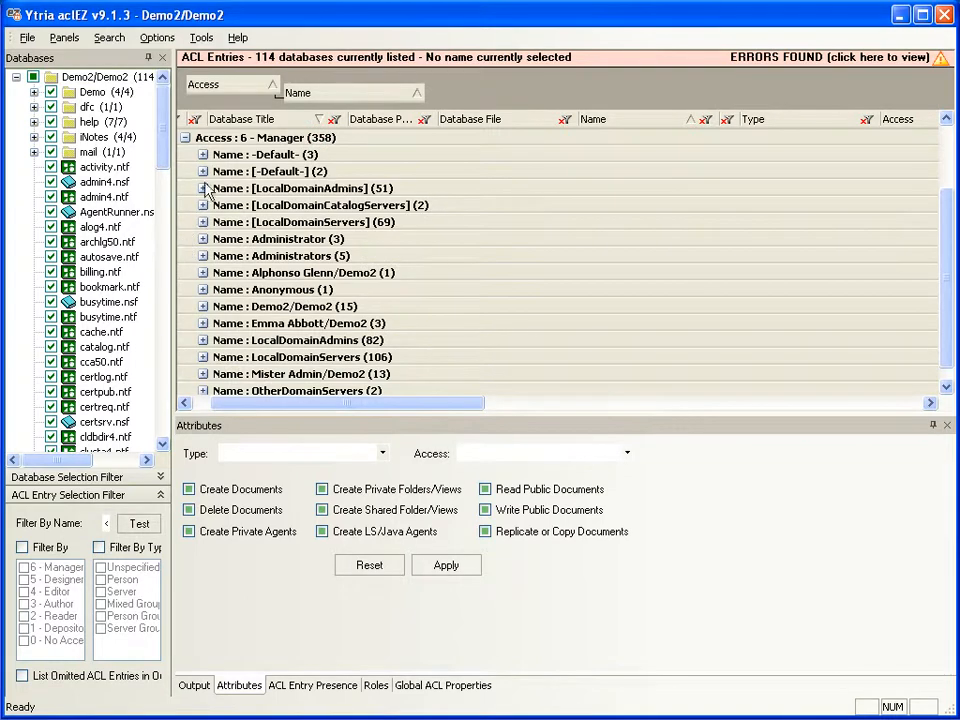
{"action": "left_click", "coordinate": [203, 154]}
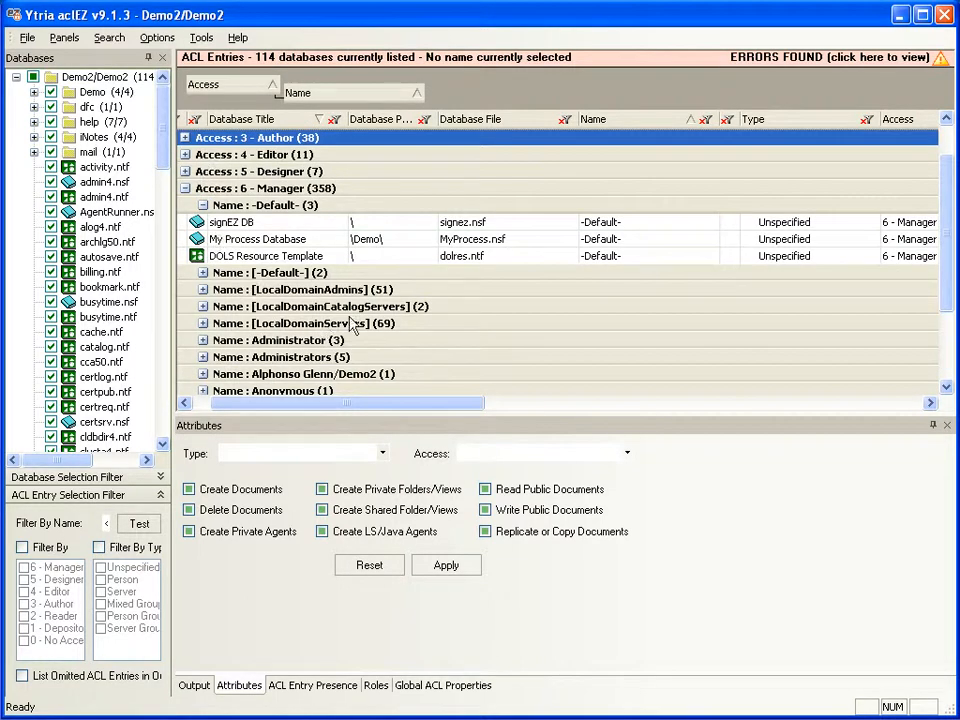
{"action": "left_click", "coordinate": [310, 224]}
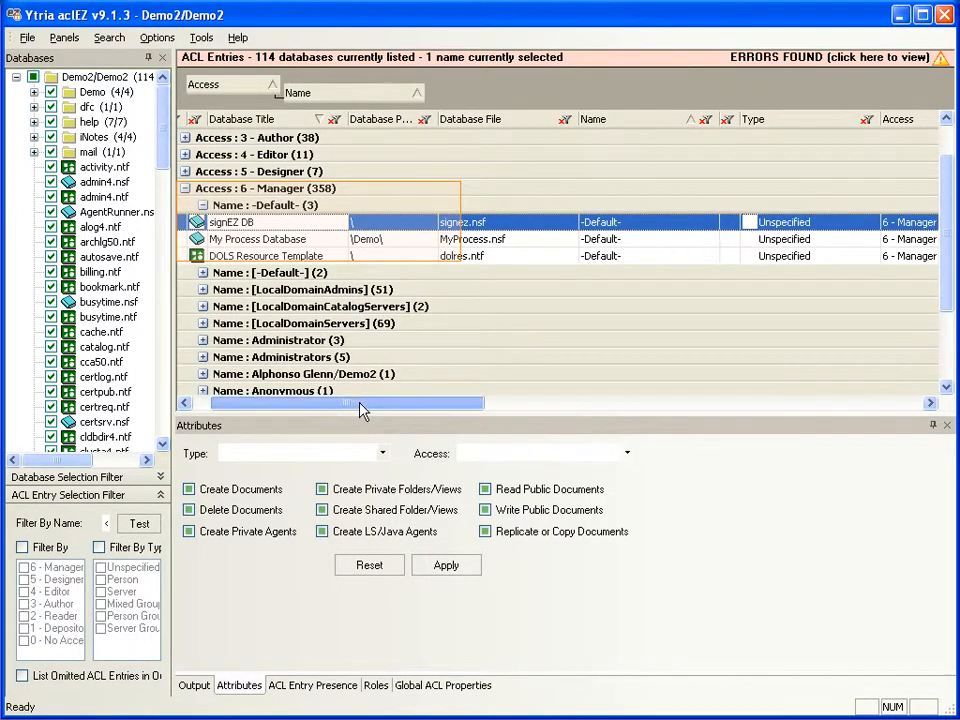
{"action": "left_click_drag", "start_coordinate": [364, 405], "coordinate": [405, 408]}
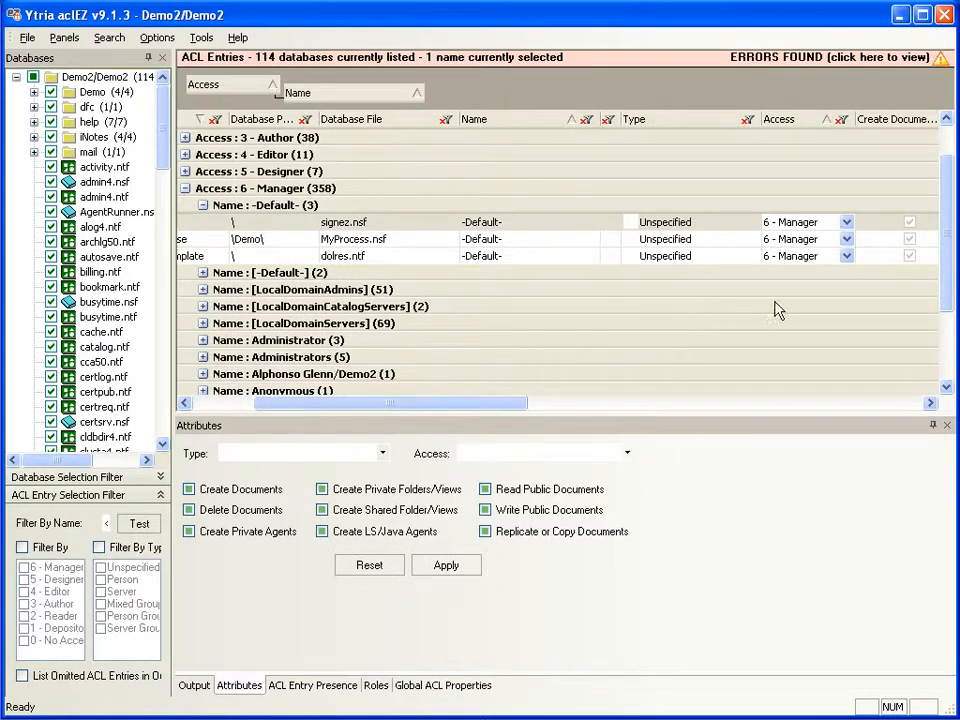
Set the access level of the -Default- entries in signez.nsf, MyProcess.nsf and dolres.ntf to 2 - Reader
{"action": "left_click", "coordinate": [812, 226]}
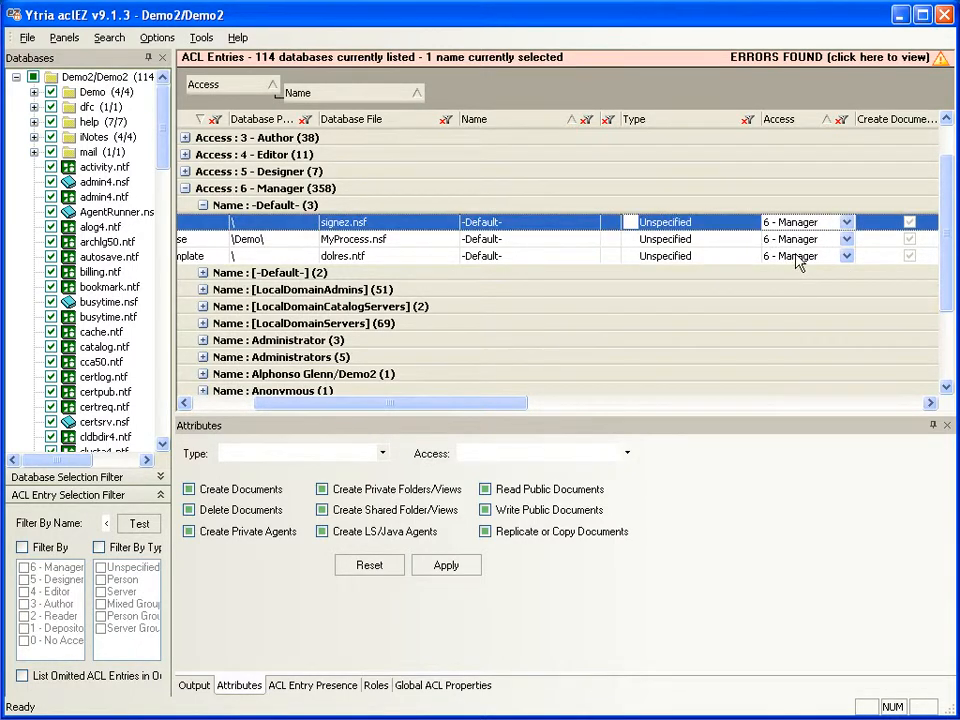
{"action": "left_click", "coordinate": [797, 260], "text": "shift"}
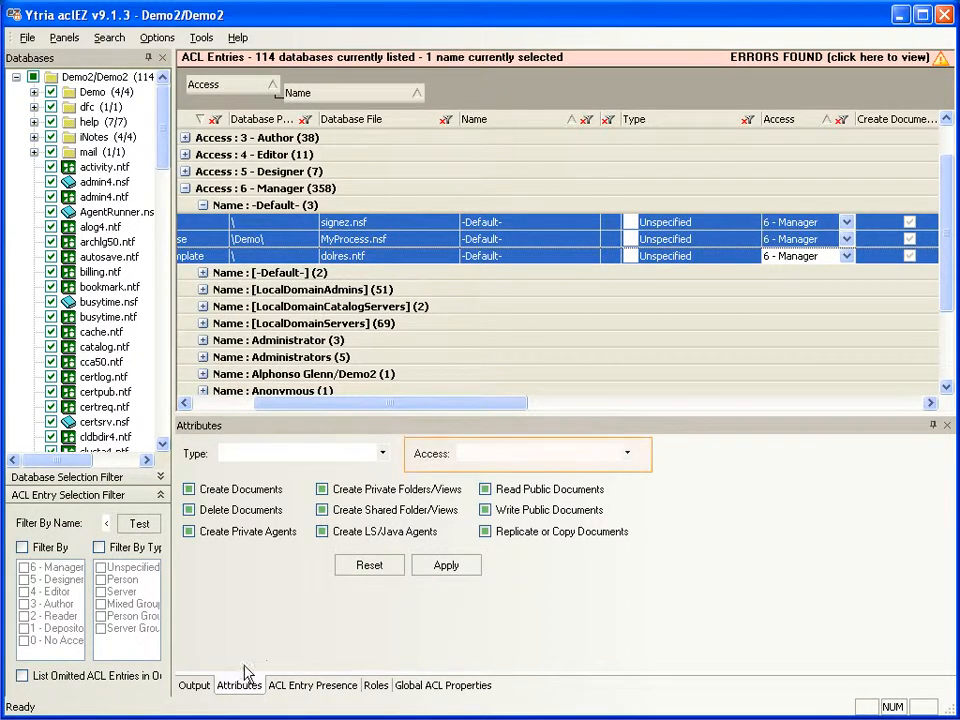
{"action": "left_click", "coordinate": [627, 453]}
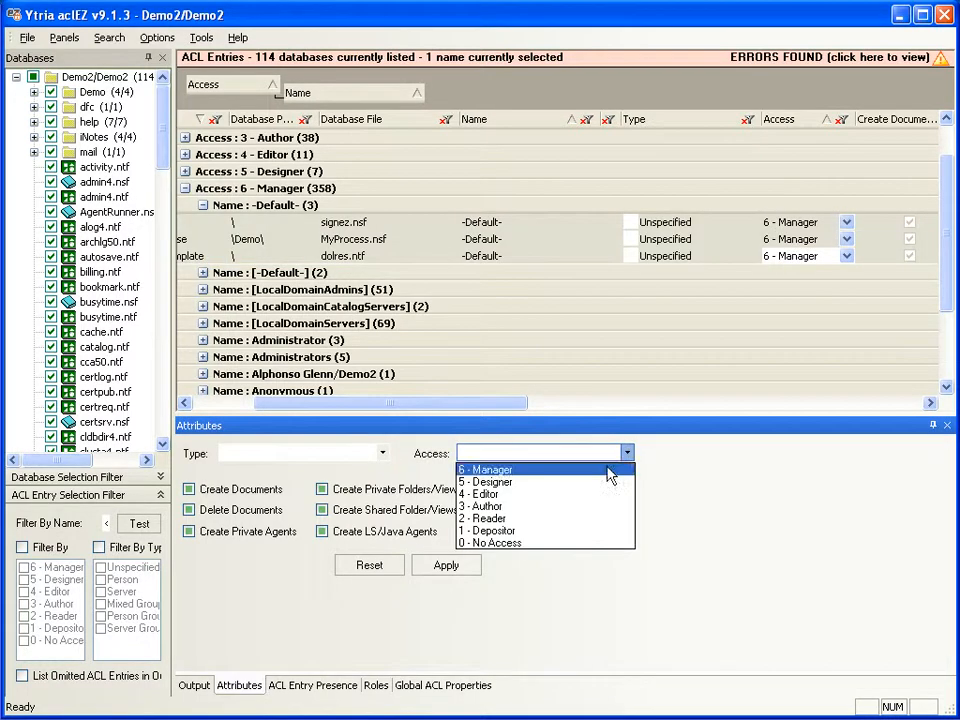
{"action": "left_click", "coordinate": [589, 519]}
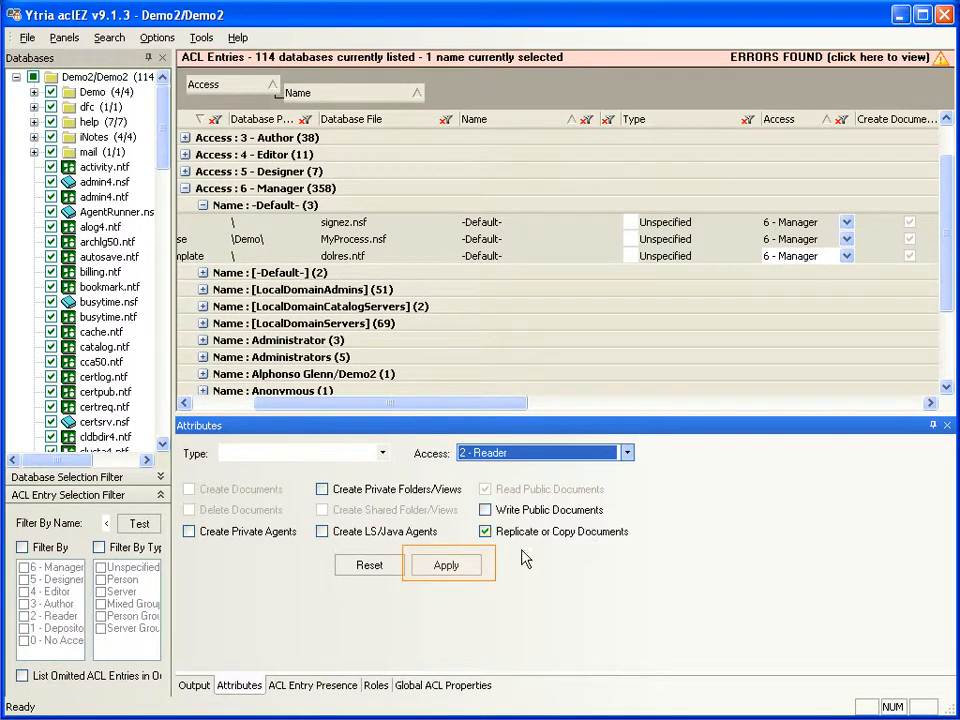
{"action": "left_click", "coordinate": [446, 566]}
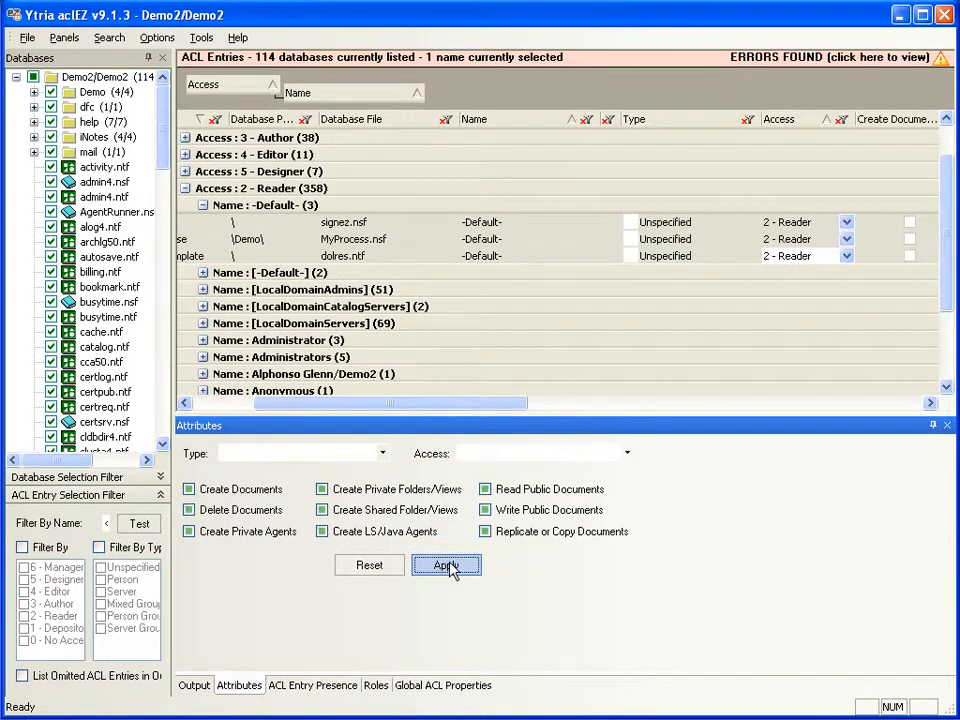
Look at the commands available for the signez.nsf -Default- entry and check the Status of the edited entries
{"action": "right_click", "coordinate": [491, 225]}
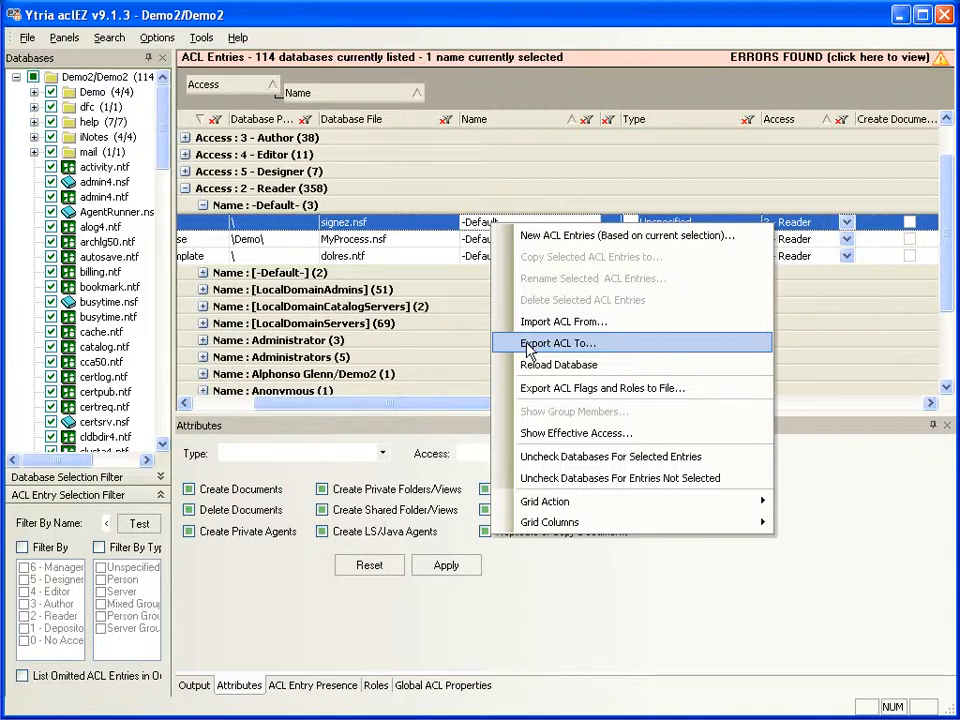
{"action": "left_click", "coordinate": [335, 413]}
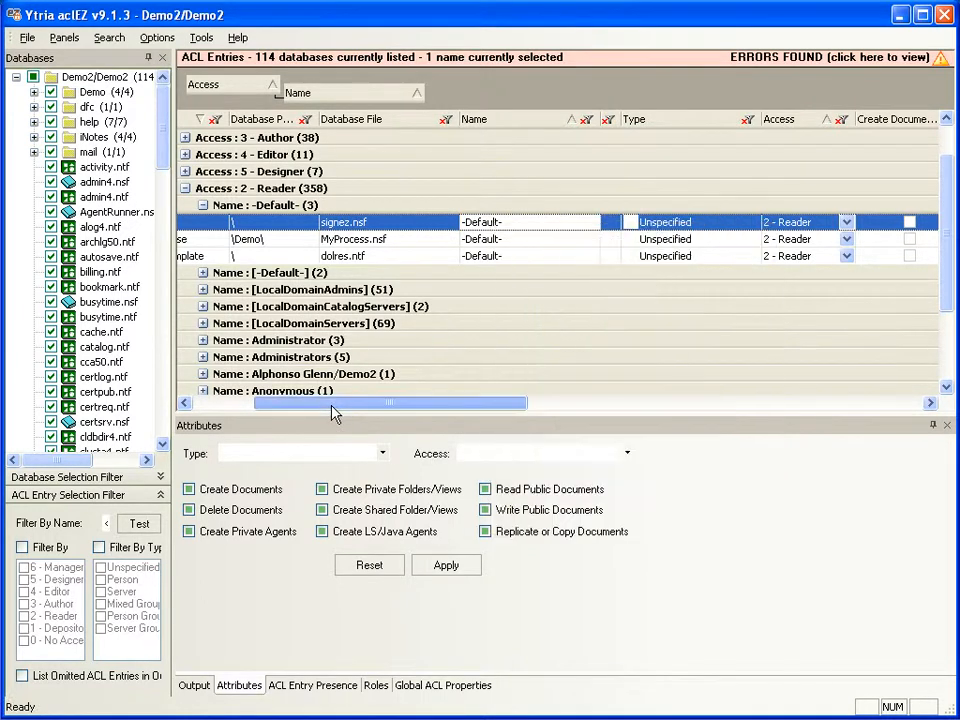
{"action": "left_click_drag", "start_coordinate": [335, 413], "coordinate": [242, 413]}
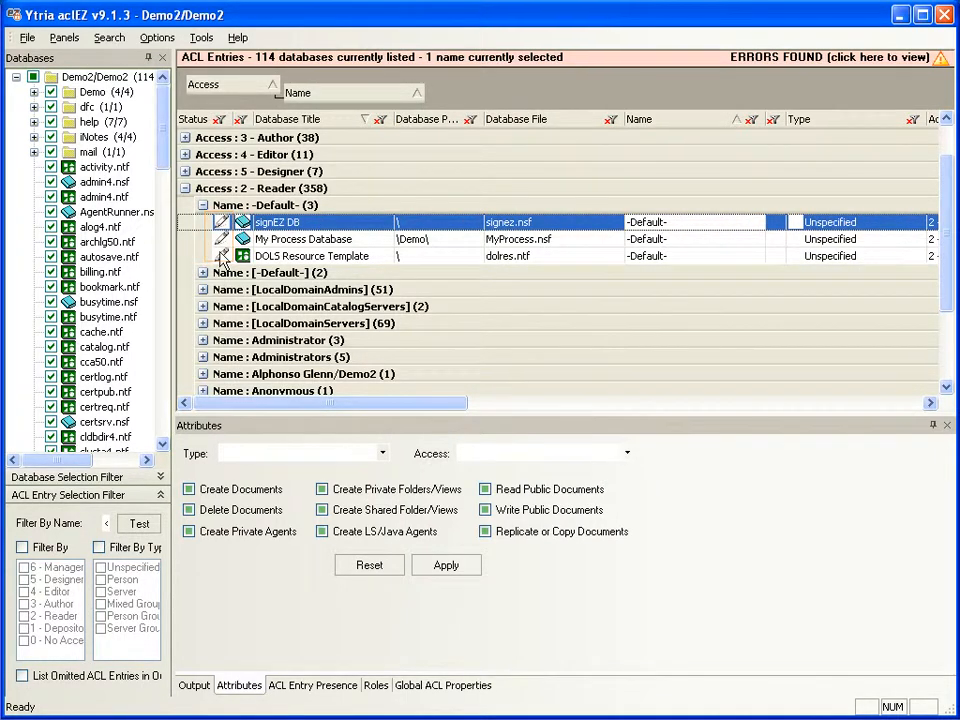
Apply the pending ACL changes to the databases on the server
{"action": "left_click", "coordinate": [25, 42]}
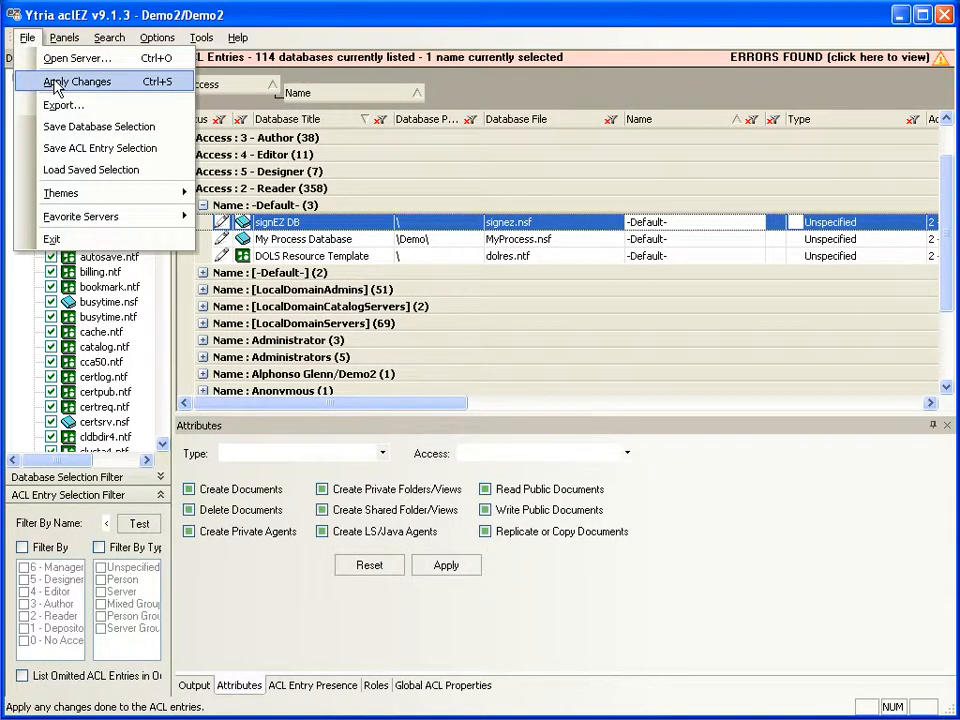
{"action": "left_click", "coordinate": [158, 88]}
{"action": "left_click", "coordinate": [454, 189]}
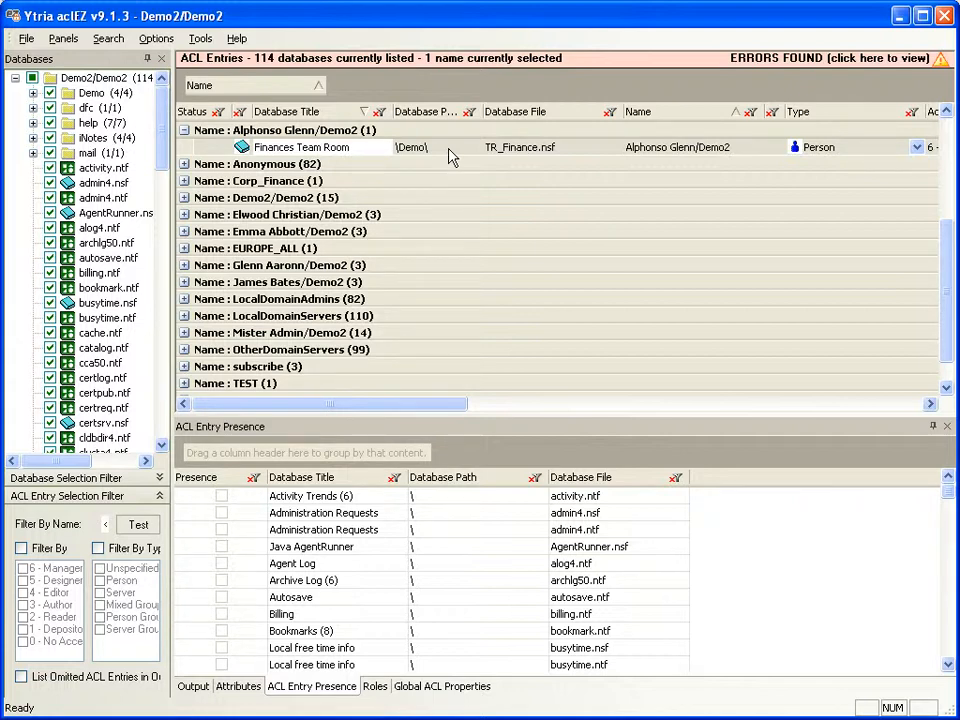
Start copying the Finances Team Room person's ACL entry and group the target databases by Presence, with the Unchecked group expanded
{"action": "left_click", "coordinate": [363, 152]}
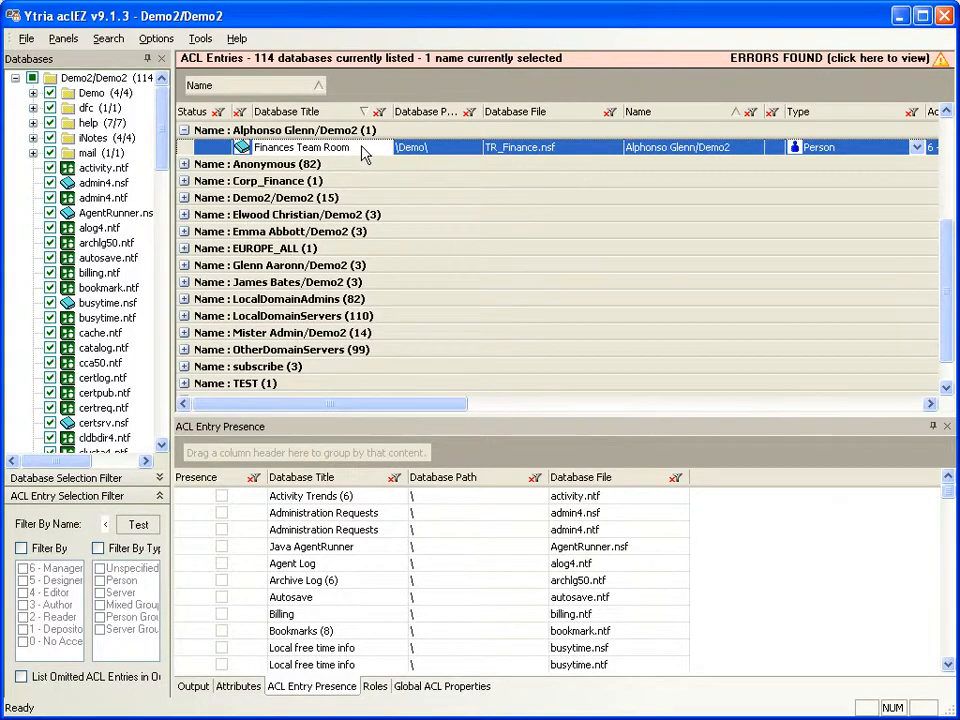
{"action": "right_click", "coordinate": [363, 152]}
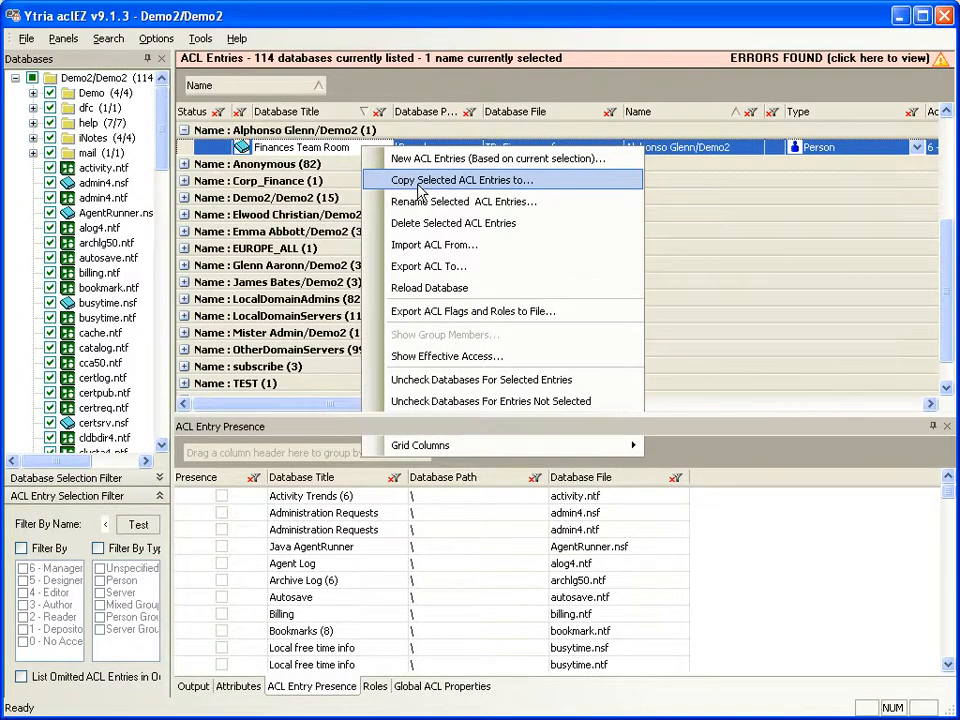
{"action": "left_click", "coordinate": [420, 184]}
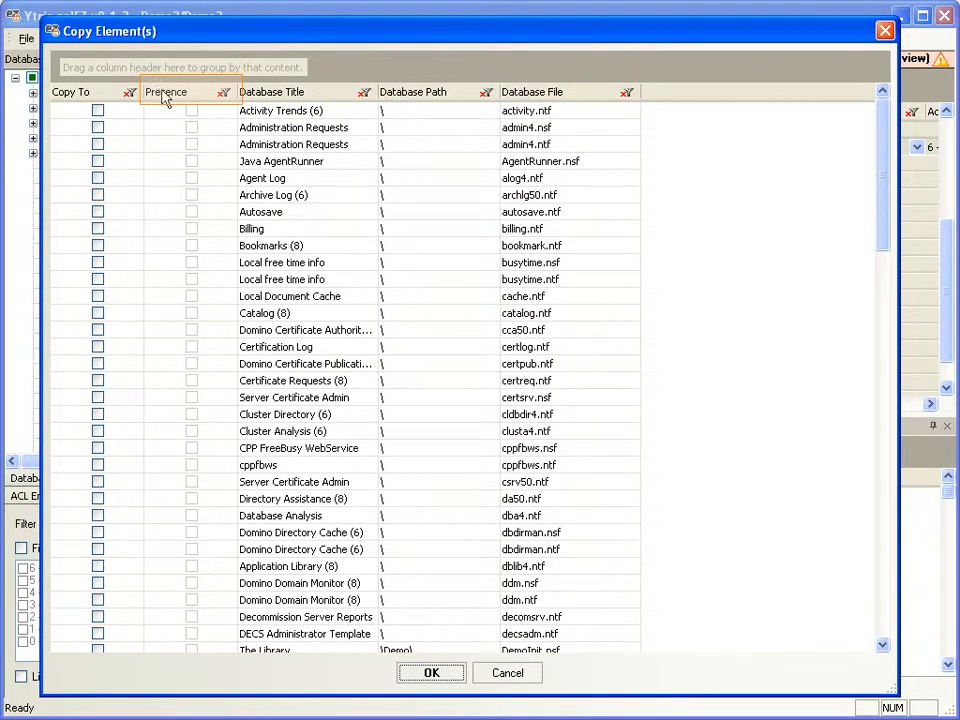
{"action": "left_click_drag", "start_coordinate": [165, 100], "coordinate": [150, 70]}
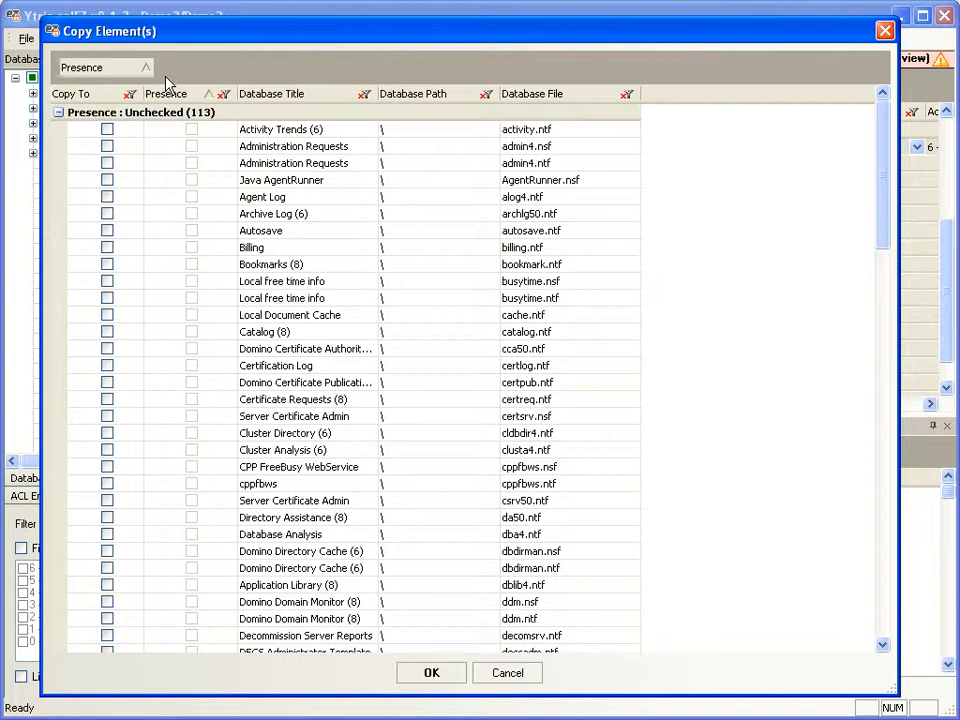
{"action": "left_click", "coordinate": [58, 112]}
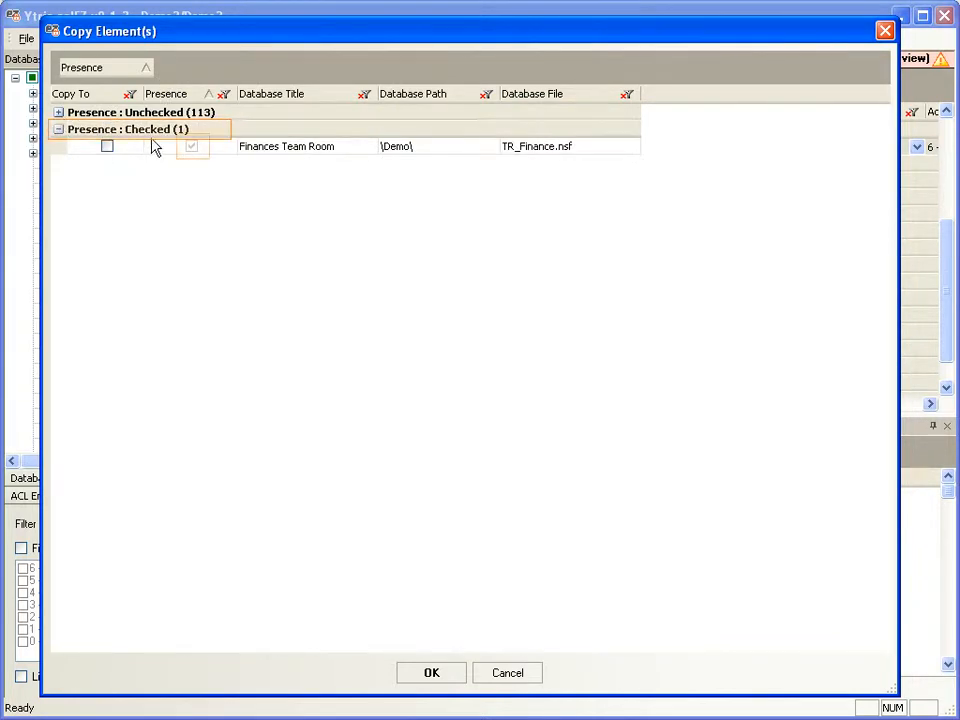
{"action": "left_click", "coordinate": [58, 113]}
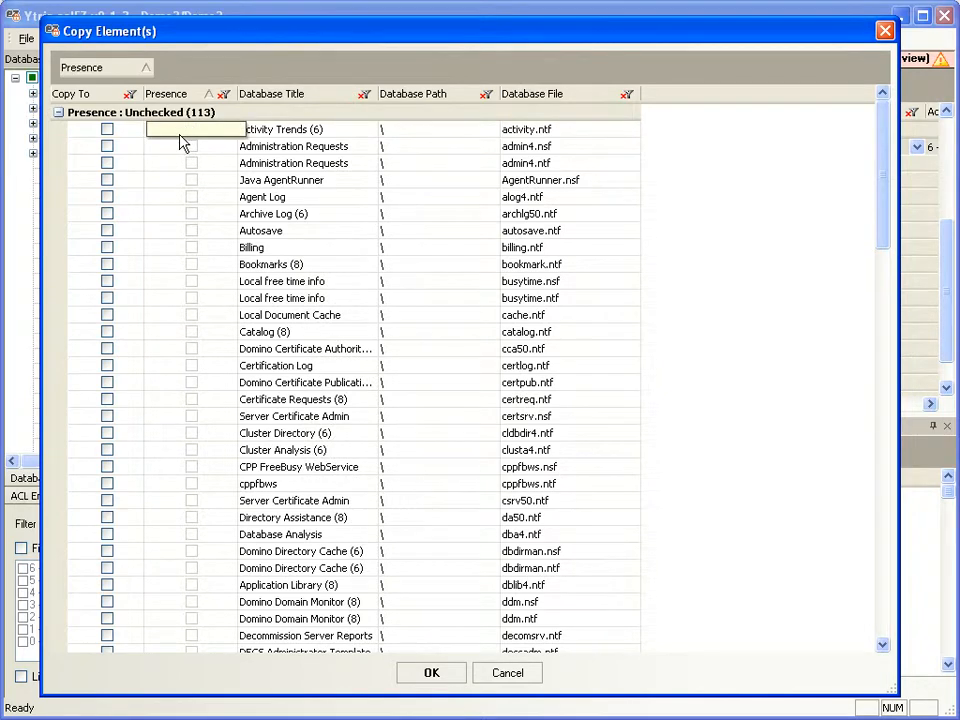
Select all the listed databases as Copy To targets and copy the person's ACL entry to them
{"action": "key", "text": "ctrl+a"}
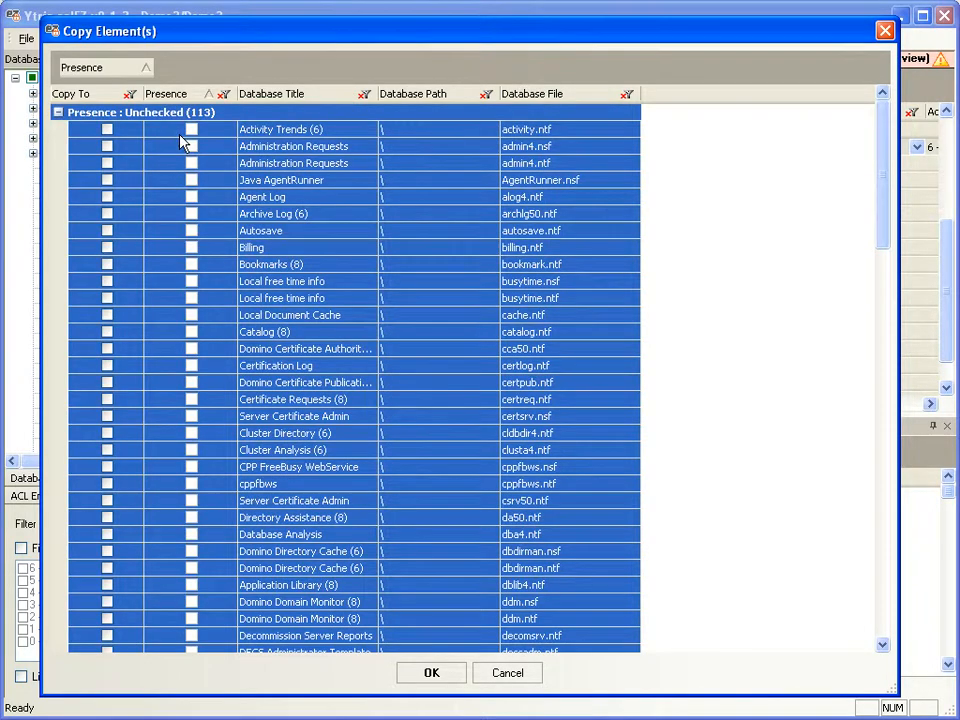
{"action": "left_click", "coordinate": [107, 180]}
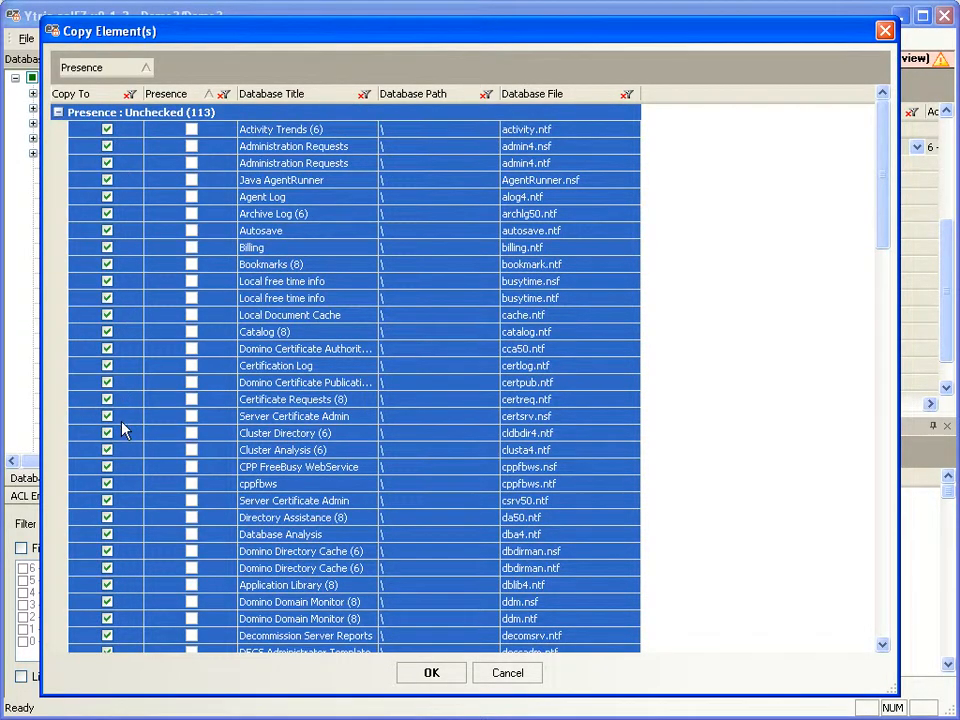
{"action": "left_click", "coordinate": [450, 676]}
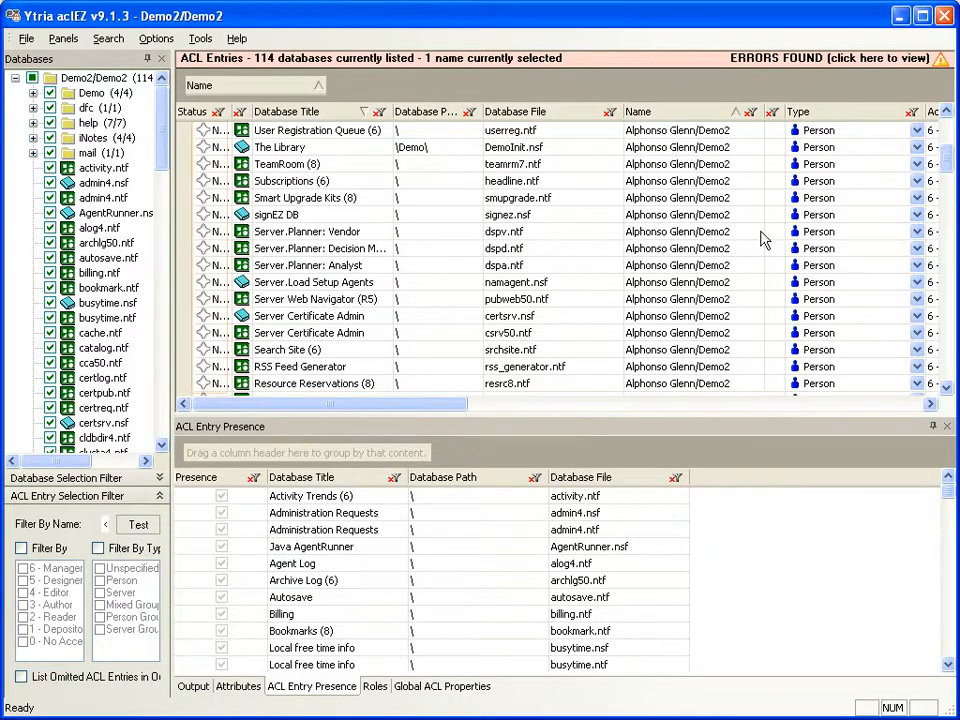
Show the database roles, view the names affected by the cca50.ntf [CAPrivlegedUser] role, and choose LocalDomainServers
{"action": "mouse_move", "coordinate": [945, 157]}
{"action": "left_mouse_down"}
{"action": "mouse_move", "coordinate": [941, 262]}
{"action": "mouse_move", "coordinate": [930, 150]}
{"action": "left_mouse_up"}
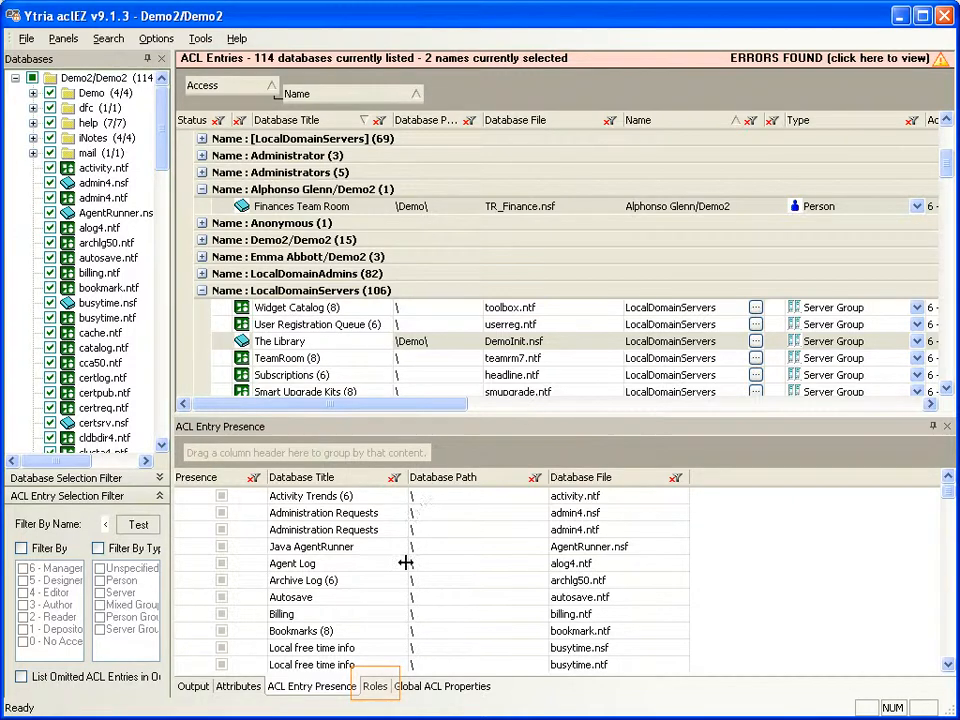
{"action": "left_click", "coordinate": [375, 688]}
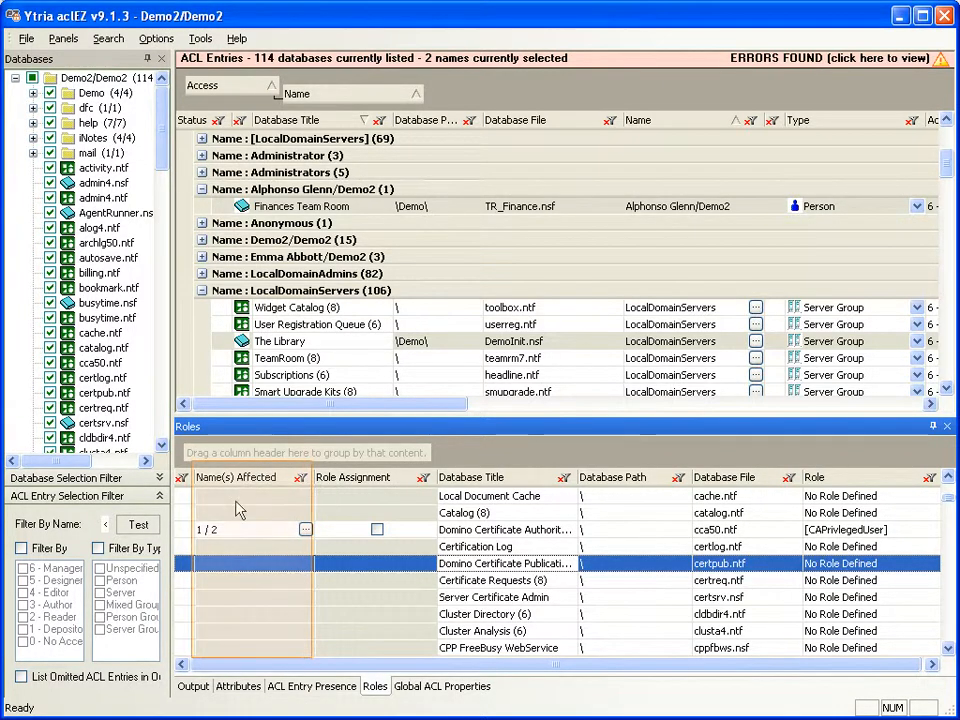
{"action": "left_click", "coordinate": [306, 530]}
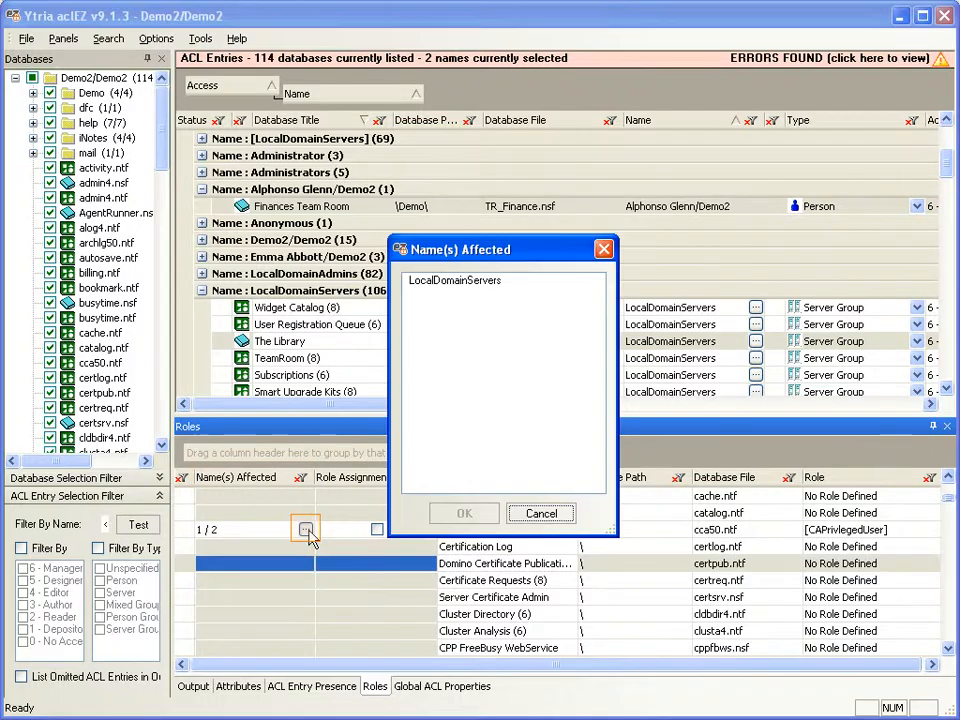
{"action": "left_click", "coordinate": [449, 282]}
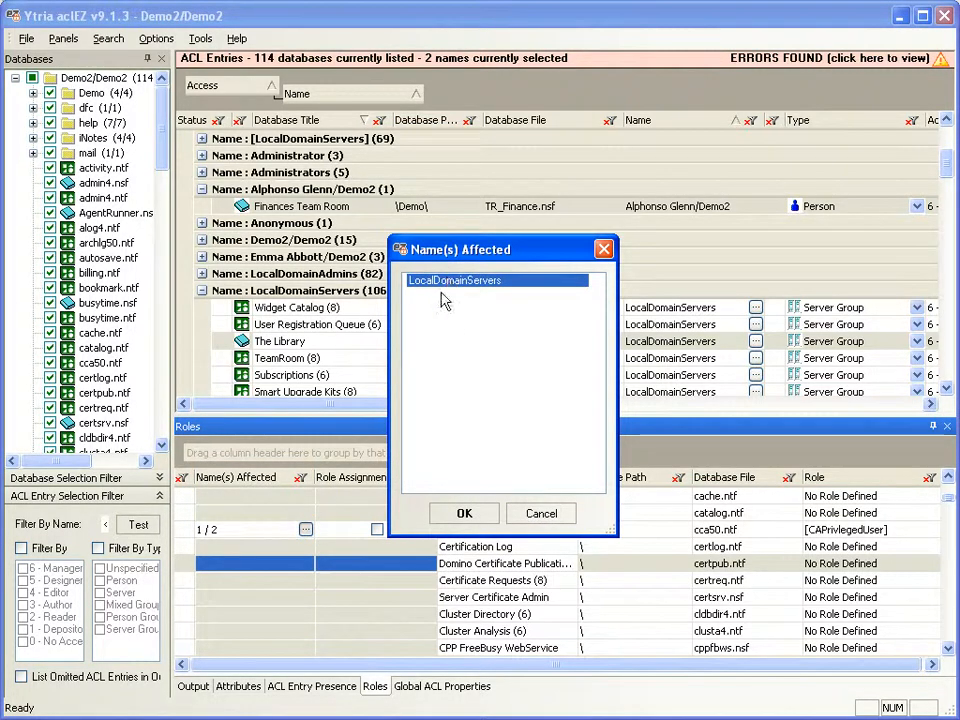
{"action": "left_click", "coordinate": [463, 514]}
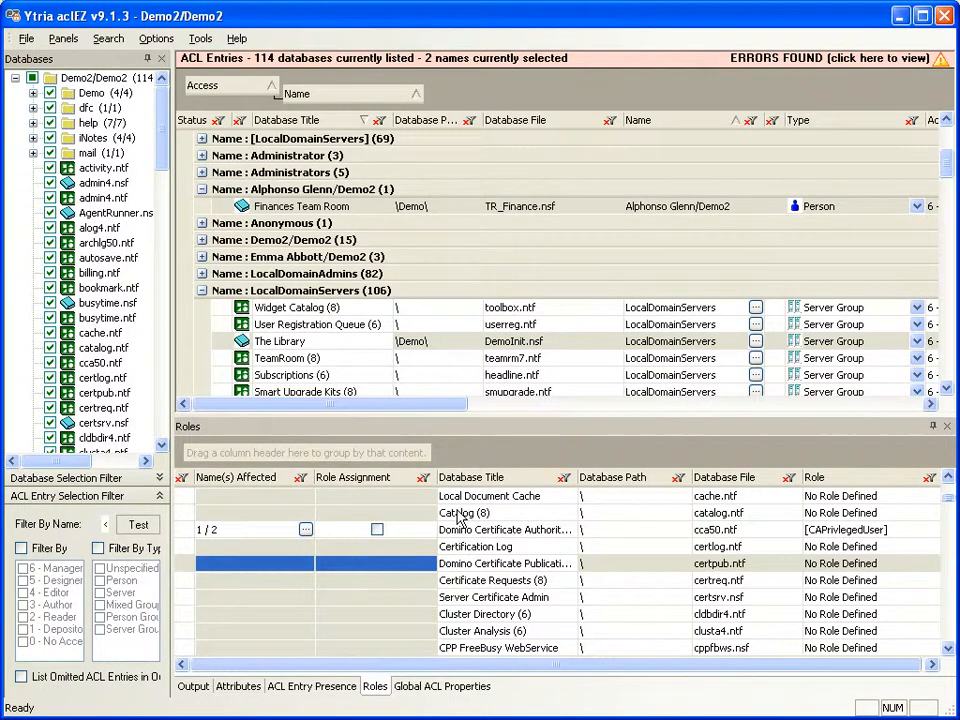
Assign the [CAPrivlegedUser] role of cca50.ntf to the affected name and bring up the commands available for that role
{"action": "left_click", "coordinate": [836, 531]}
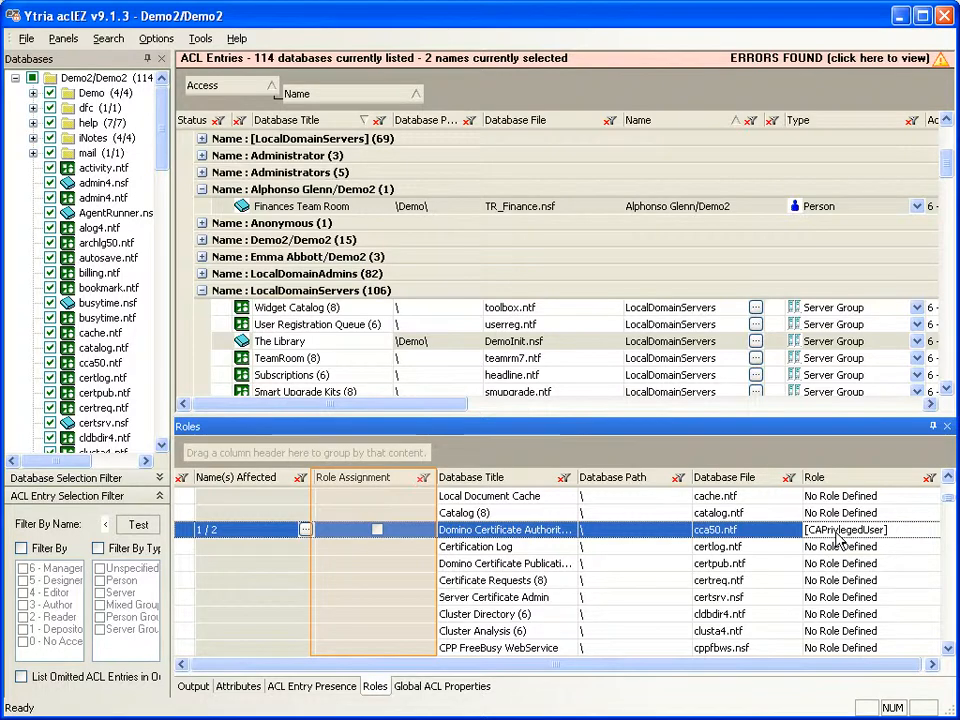
{"action": "left_click", "coordinate": [377, 529]}
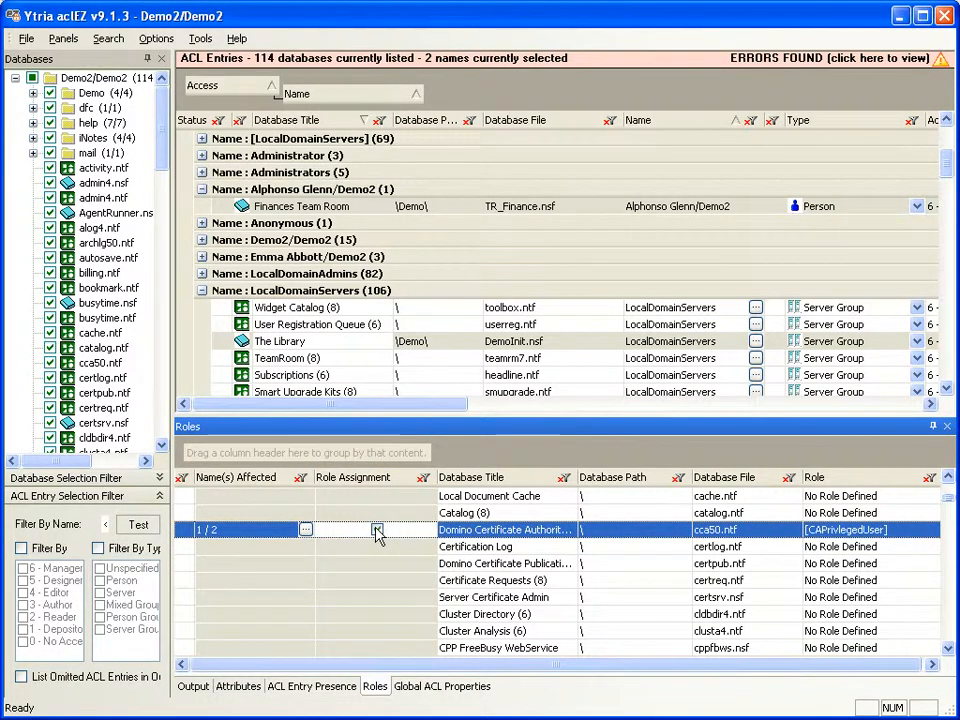
{"action": "right_click", "coordinate": [398, 536]}
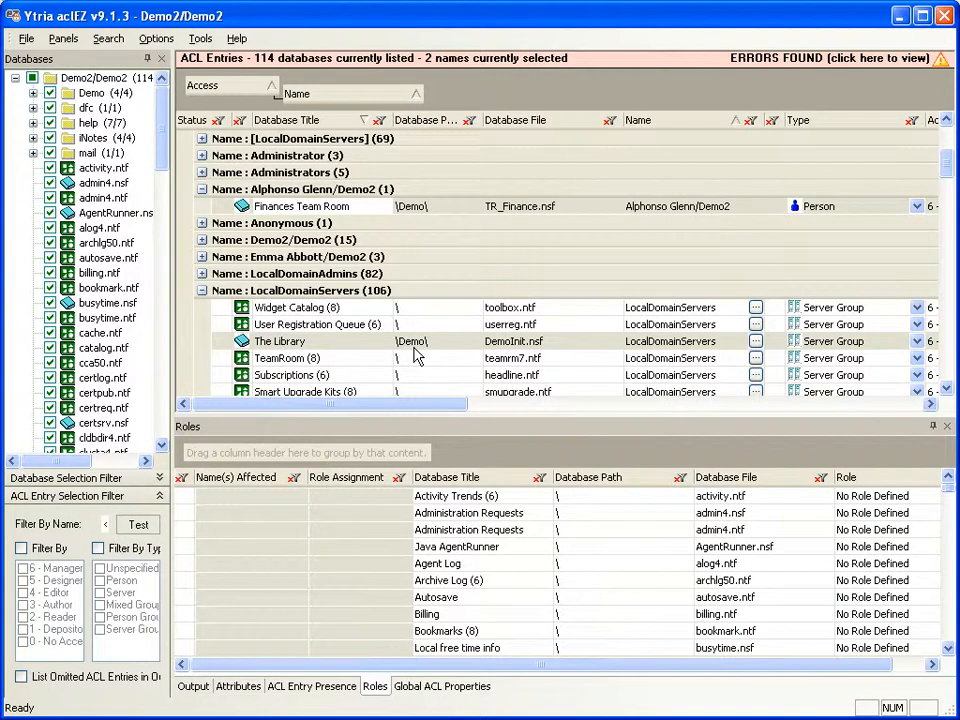
In the Global ACL Properties, enforce a consistent Access Control List across all replicas for admin4.nsf, AgentRunner.nsf, archlg50.ntf and billing.ntf
{"action": "left_click", "coordinate": [443, 687]}
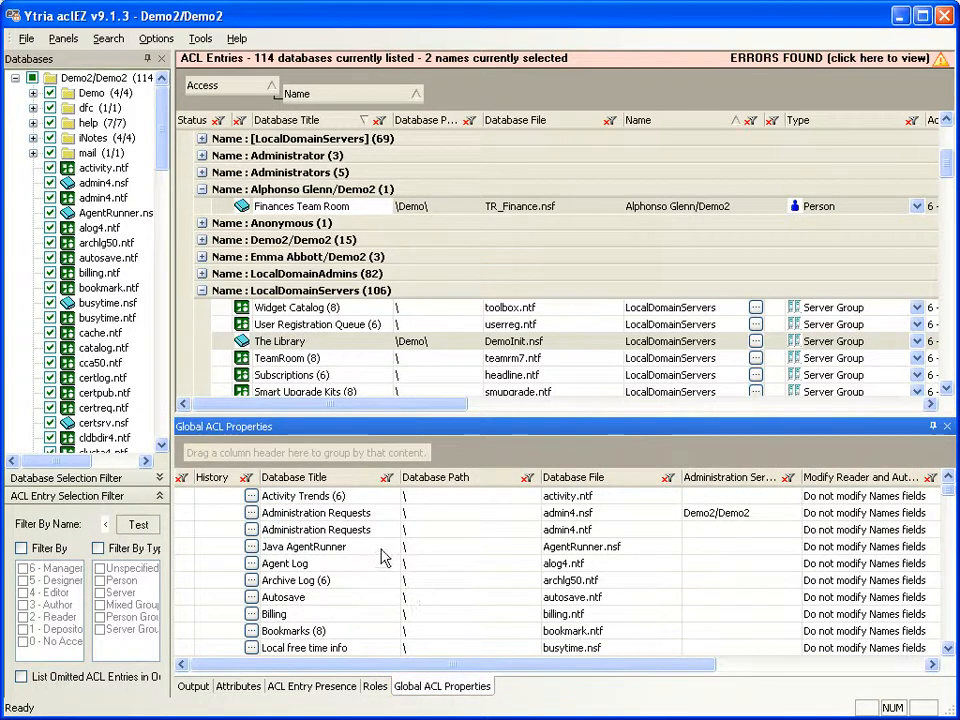
{"action": "left_click", "coordinate": [340, 514], "text": "ctrl"}
{"action": "left_click", "coordinate": [340, 547], "text": "ctrl"}
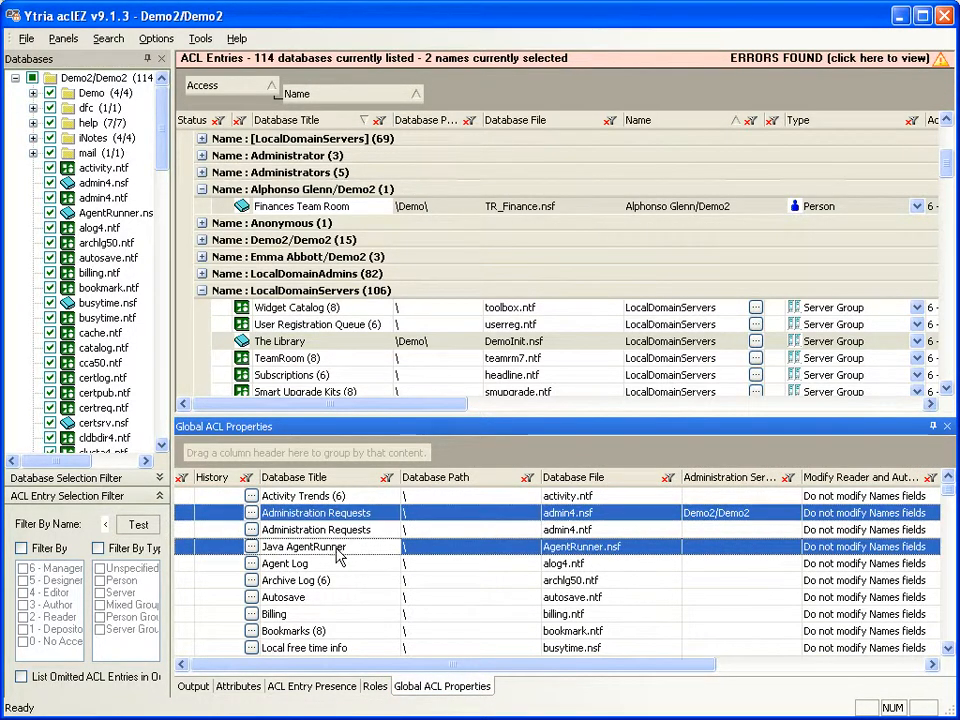
{"action": "left_click", "coordinate": [336, 580], "text": "ctrl"}
{"action": "right_click", "coordinate": [334, 614]}
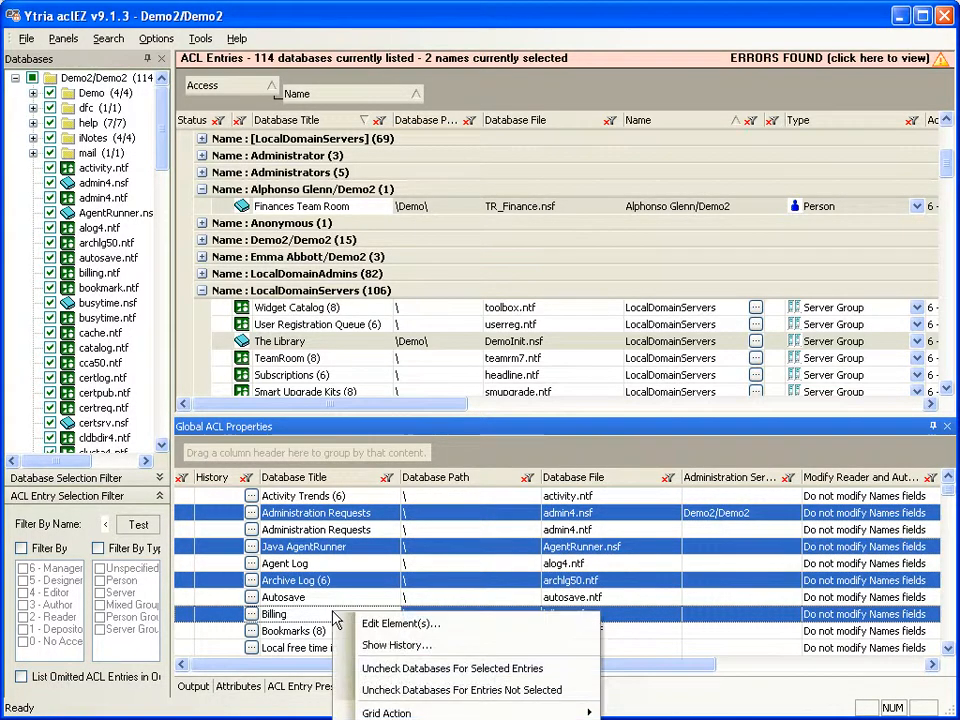
{"action": "left_click", "coordinate": [397, 625]}
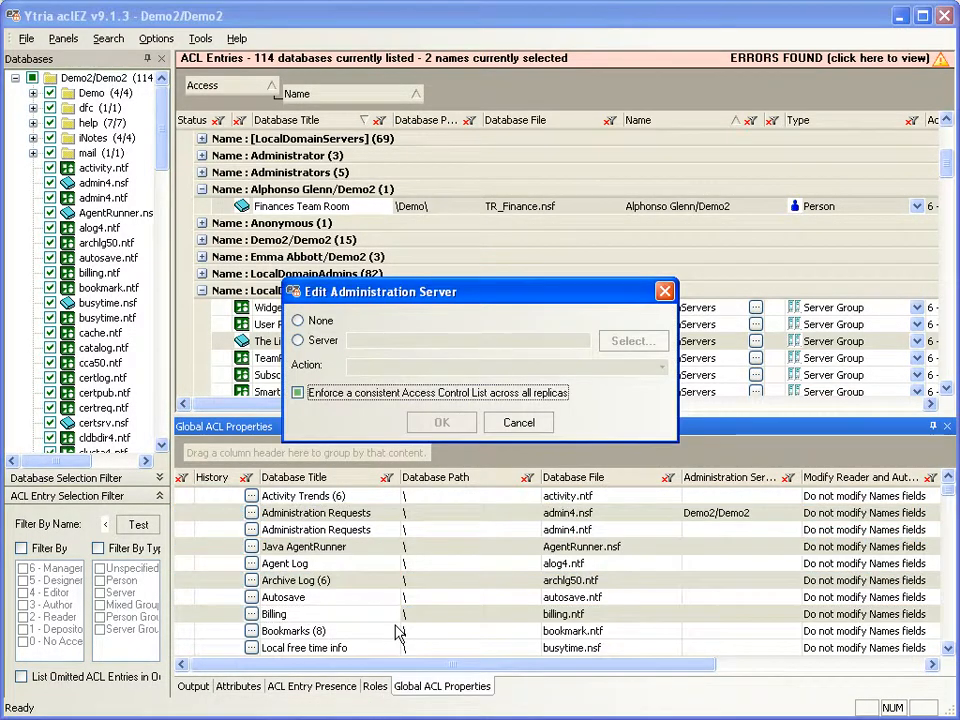
{"action": "left_click", "coordinate": [298, 393]}
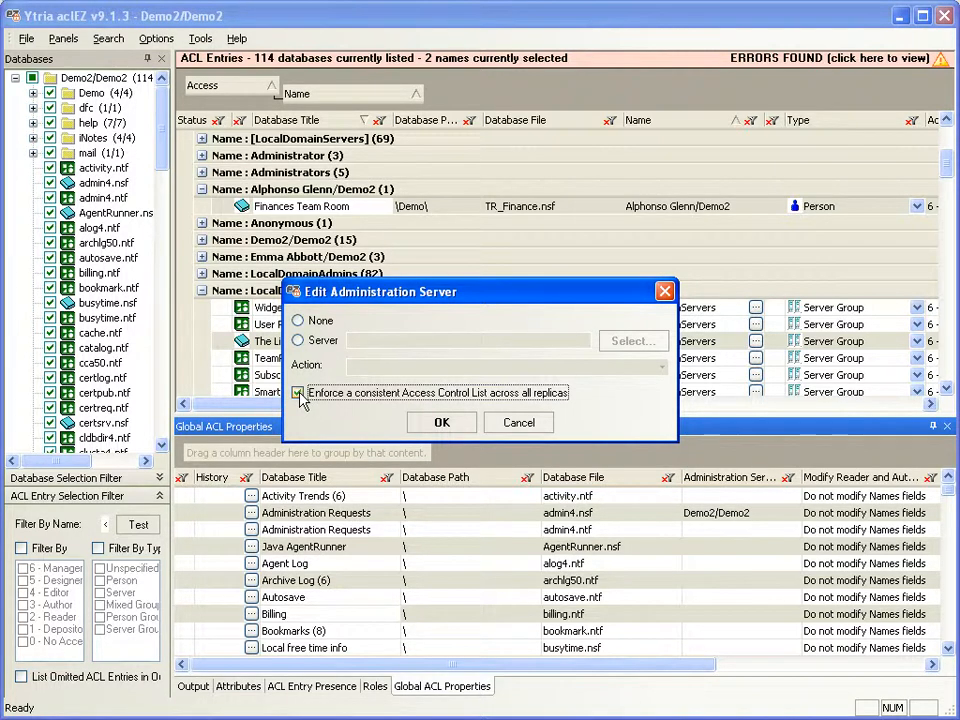
{"action": "left_click", "coordinate": [441, 422]}
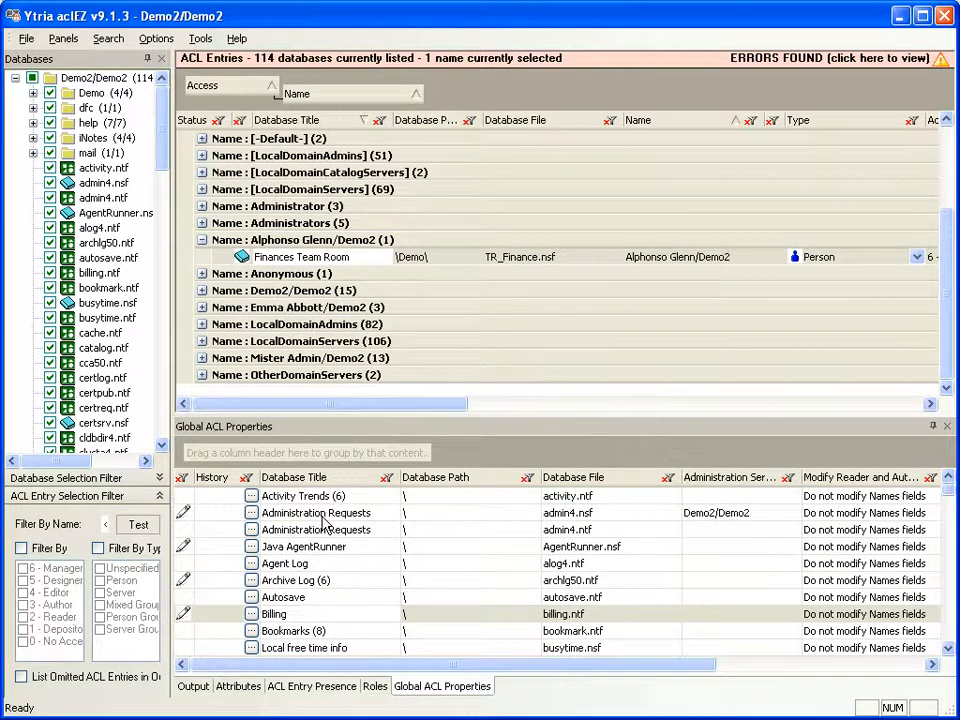
Show the ACL history of the four edited databases and examine the entries for billing.ntf and archlg50.ntf
{"action": "left_click", "coordinate": [322, 513], "text": "ctrl"}
{"action": "left_click", "coordinate": [320, 547], "text": "ctrl"}
{"action": "left_click", "coordinate": [326, 581], "text": "ctrl"}
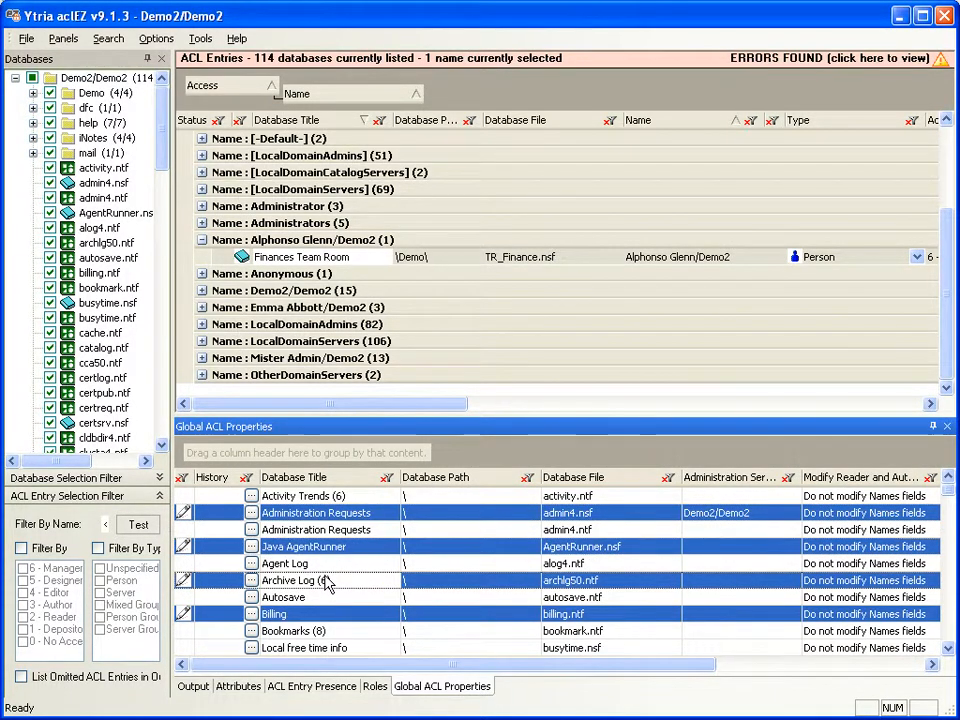
{"action": "right_click", "coordinate": [327, 582]}
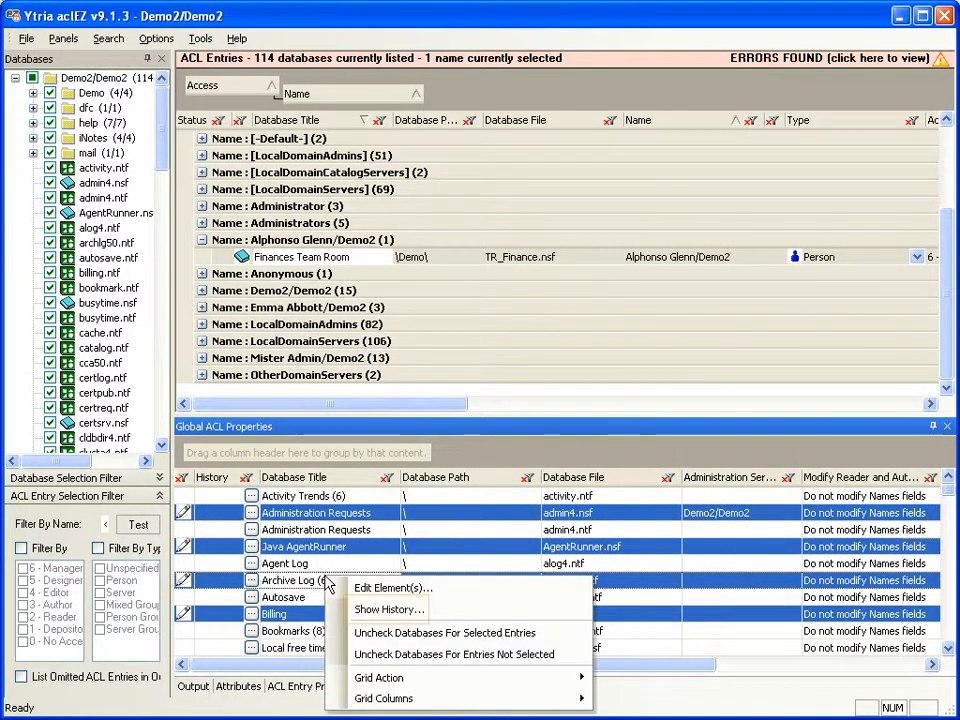
{"action": "left_click", "coordinate": [373, 610]}
{"action": "left_click", "coordinate": [71, 220]}
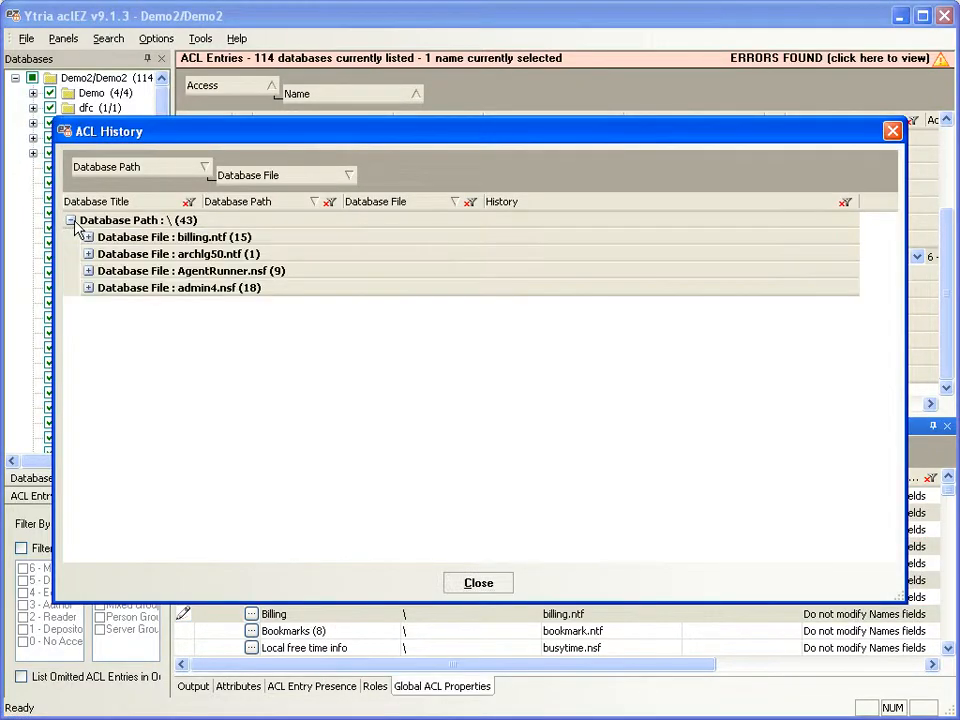
{"action": "left_click", "coordinate": [88, 237]}
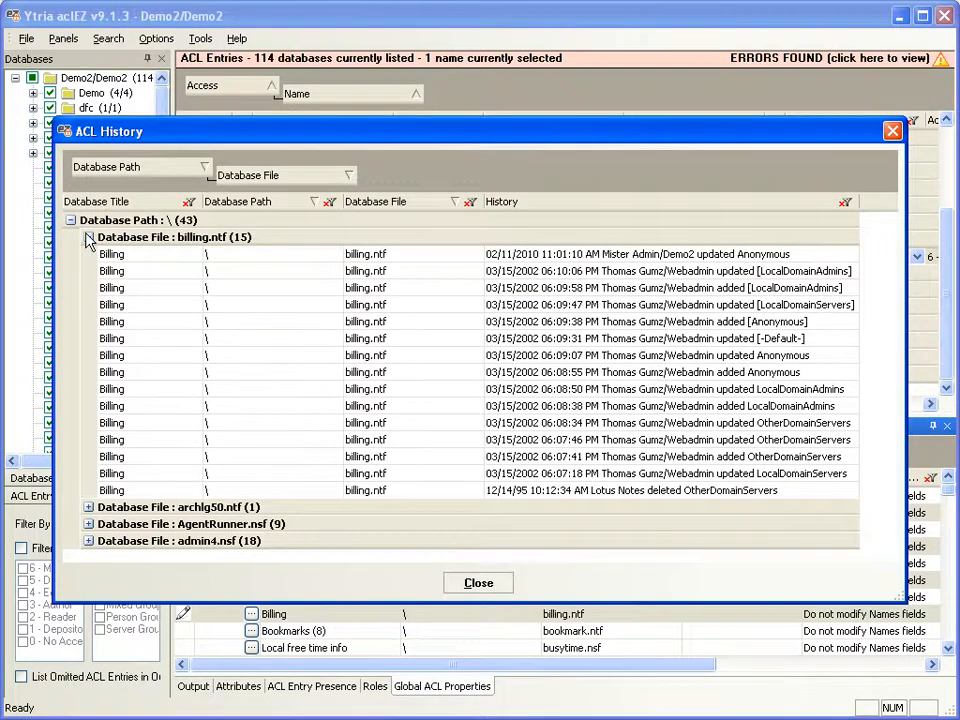
{"action": "left_click", "coordinate": [88, 507]}
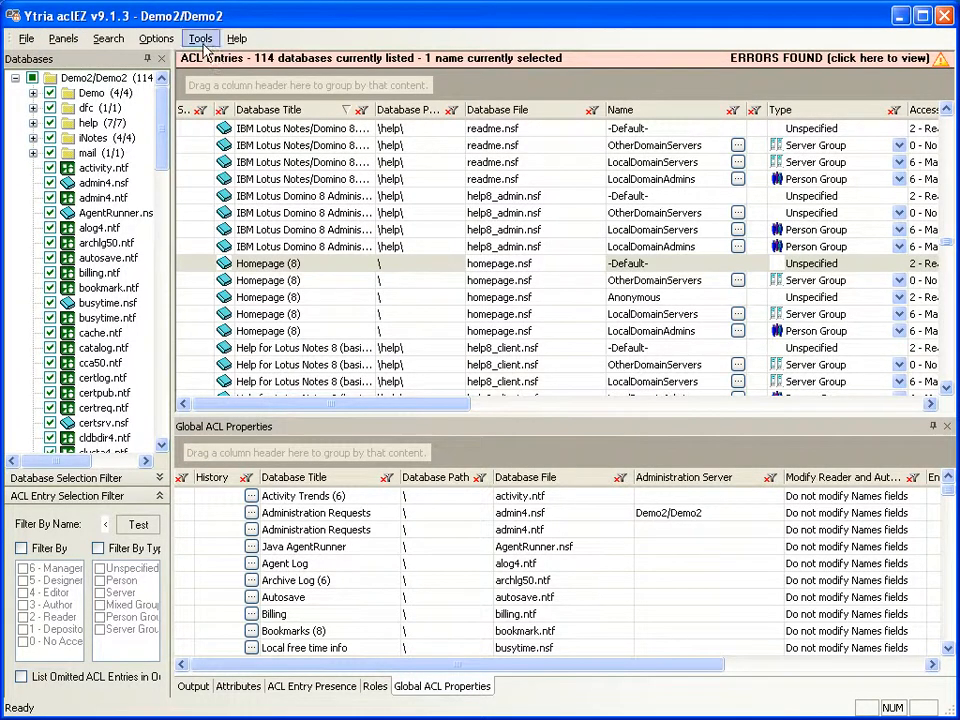
Open the NAB Group Navigator, enable exploring nested groups, and load the groups from Demo's Directory on Demo2/Demo2
{"action": "left_click", "coordinate": [203, 39]}
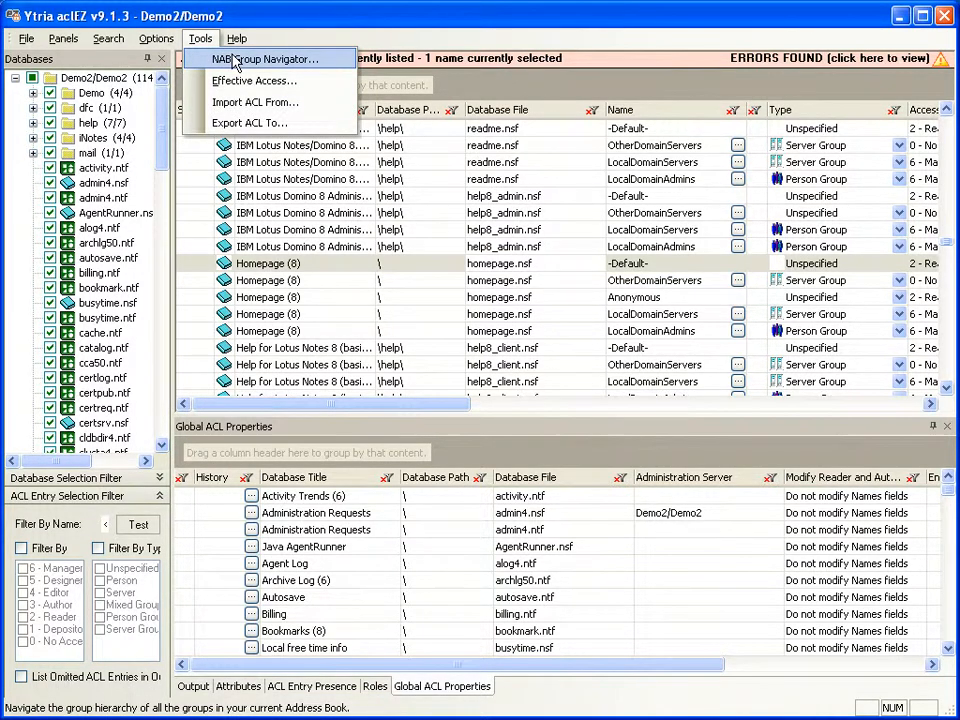
{"action": "left_click", "coordinate": [236, 60]}
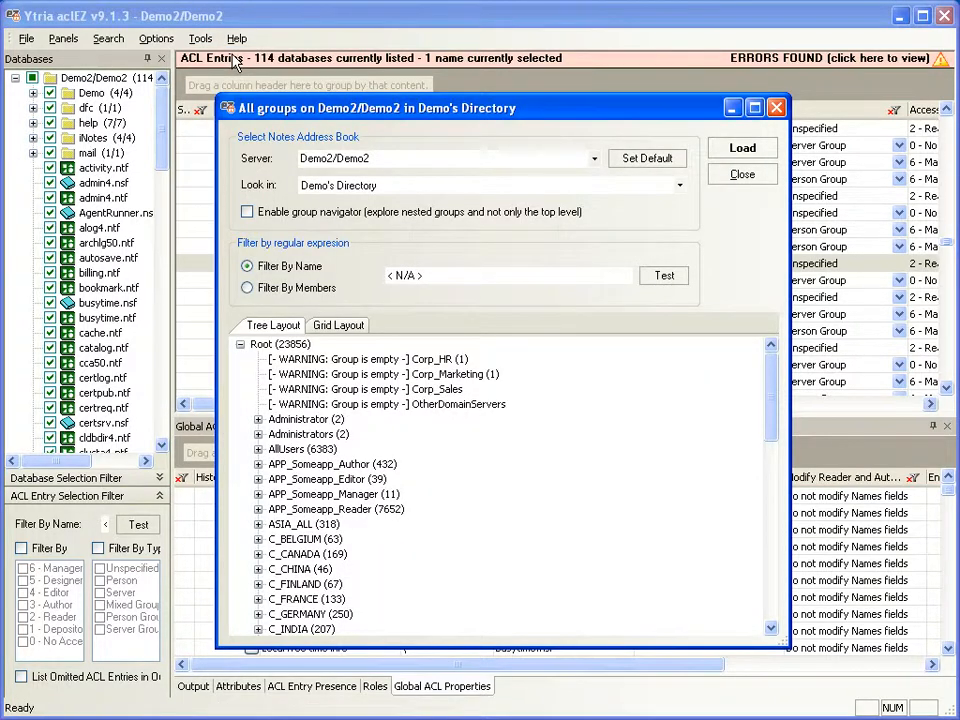
{"action": "left_click", "coordinate": [248, 218]}
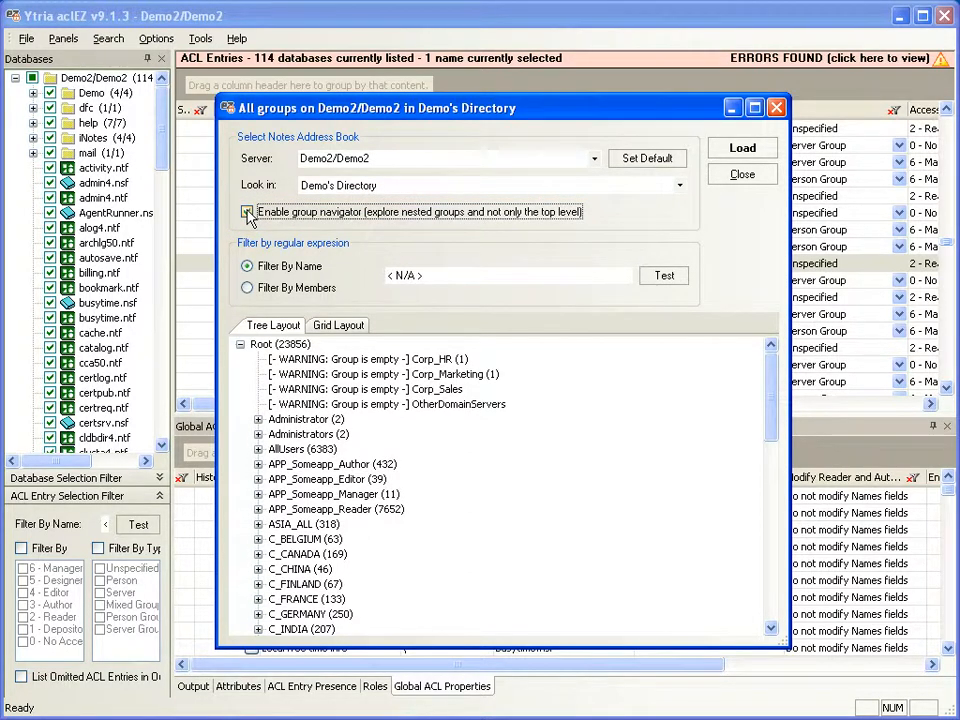
{"action": "left_click", "coordinate": [745, 150]}
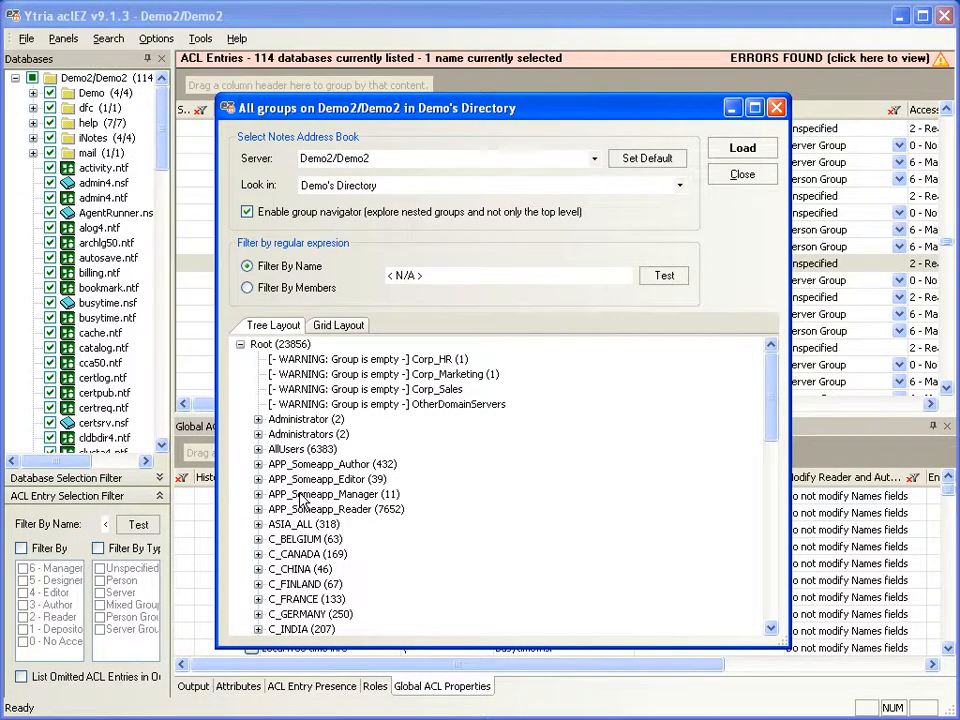
Expand the ASIA_ALL group and open its nested C_CHINA group in the Notes client
{"action": "left_click", "coordinate": [258, 524]}
{"action": "left_click", "coordinate": [317, 540]}
{"action": "right_click", "coordinate": [317, 540]}
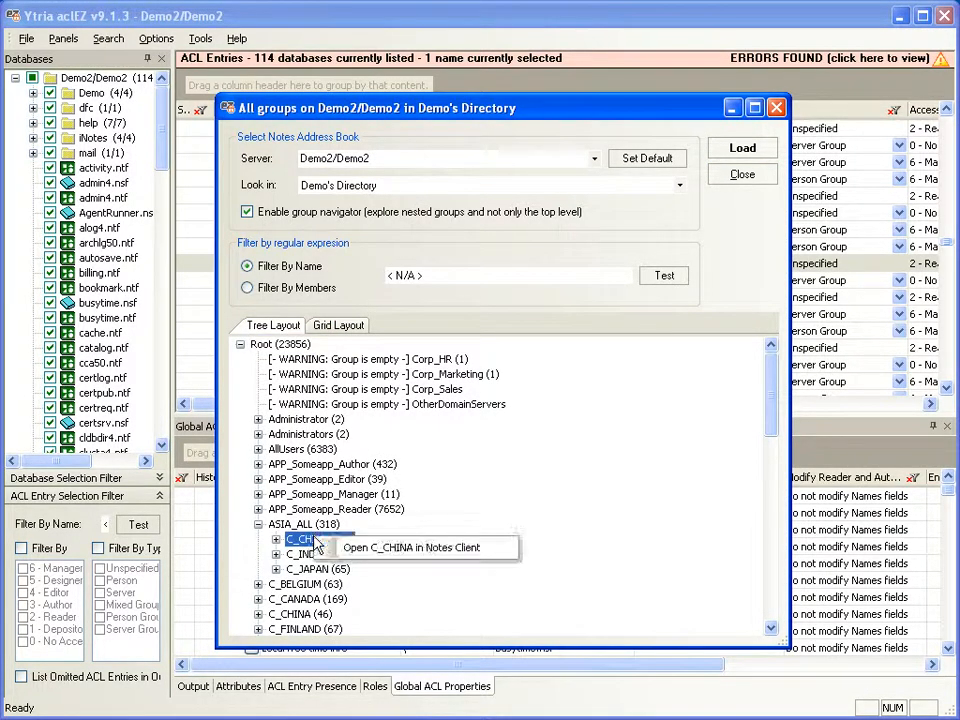
{"action": "left_click", "coordinate": [380, 542]}
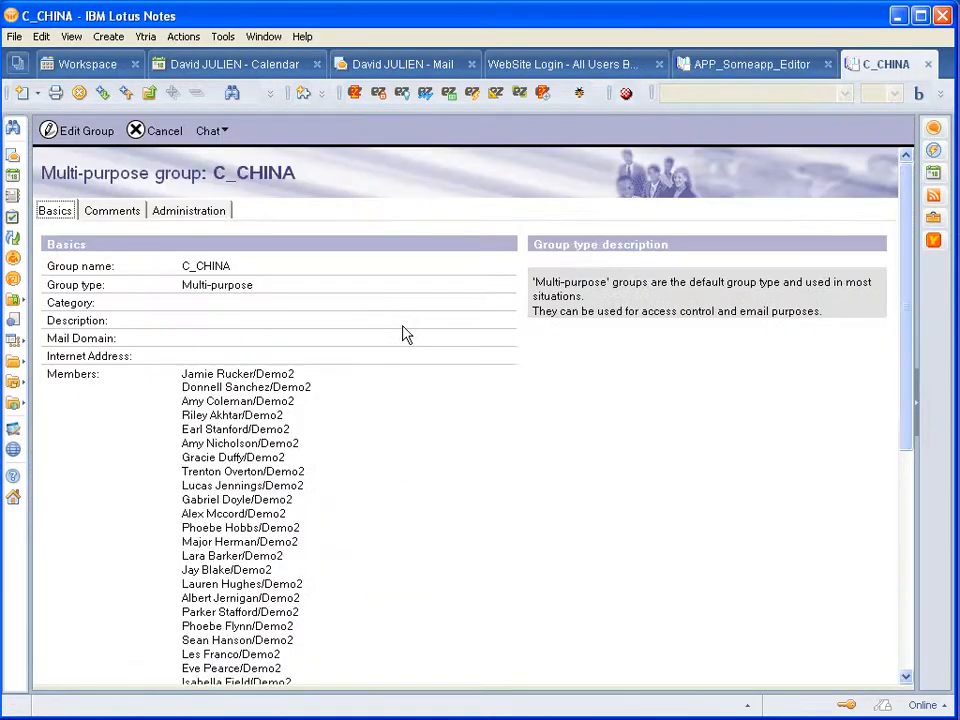